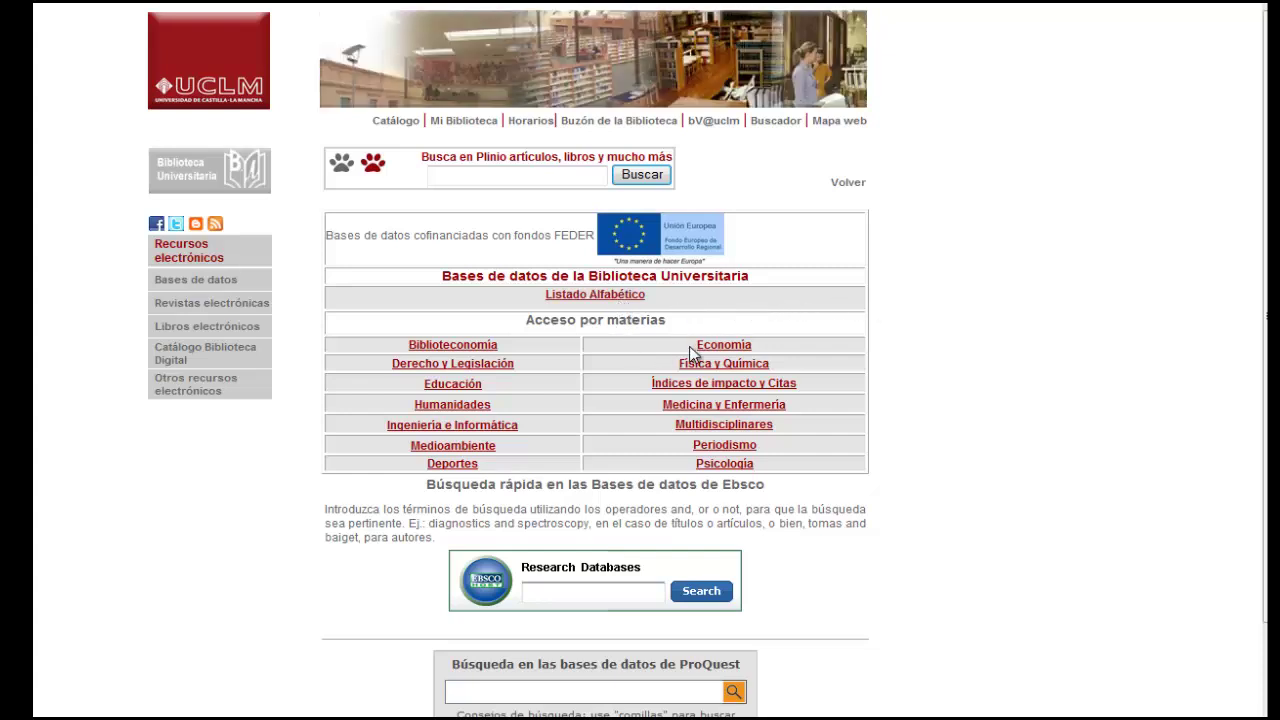
# - Open the Sabi database from the library's Economía subject list and accept its licence conditions
pyautogui.click(724, 346)
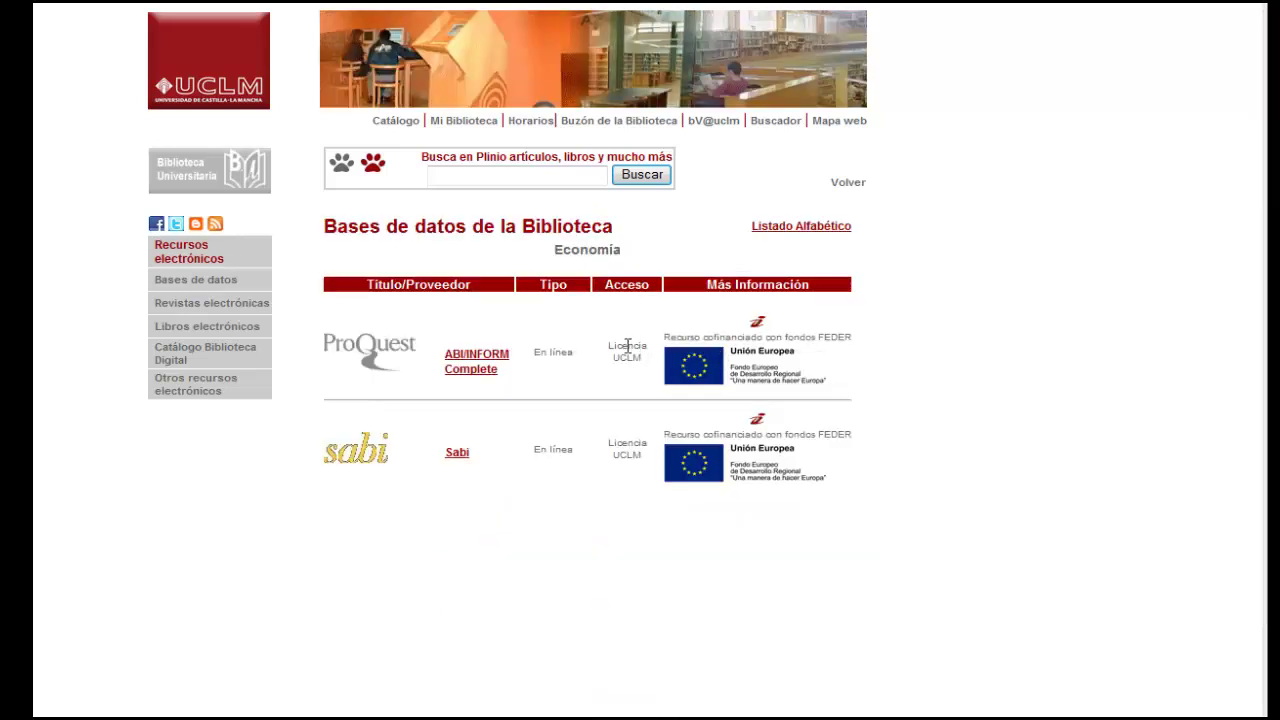
pyautogui.click(362, 456)
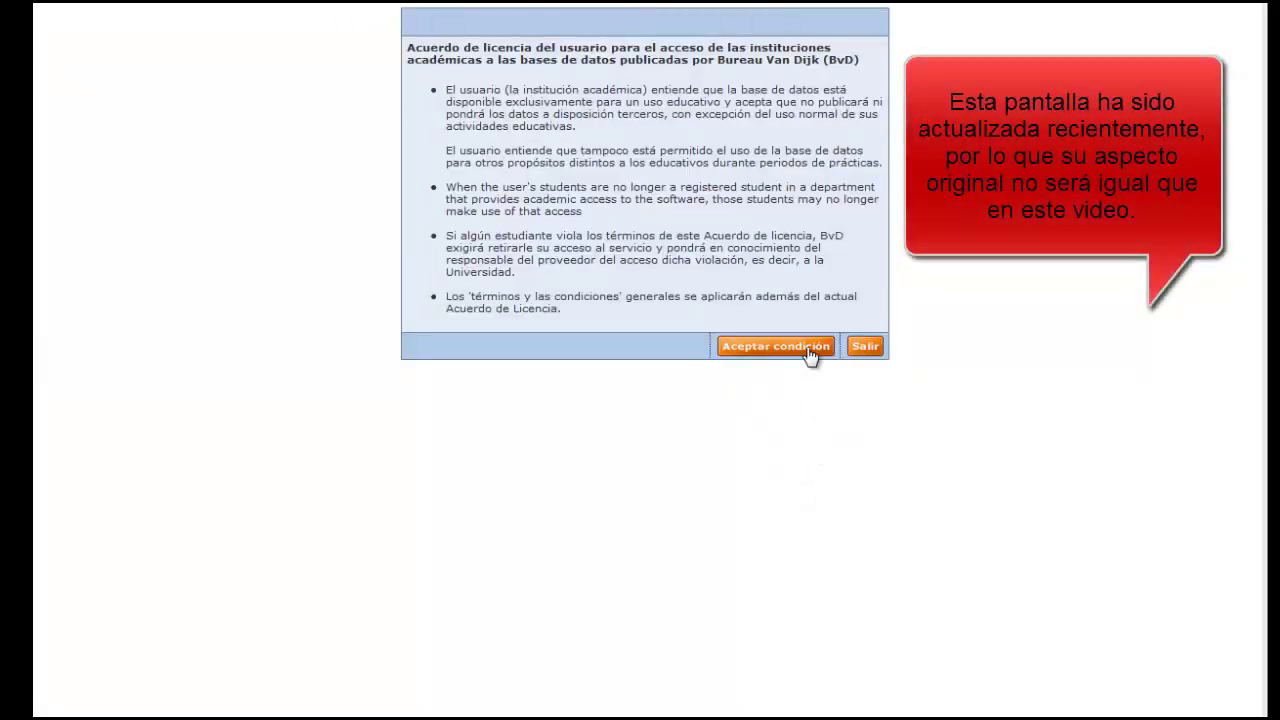
pyautogui.click(810, 350)
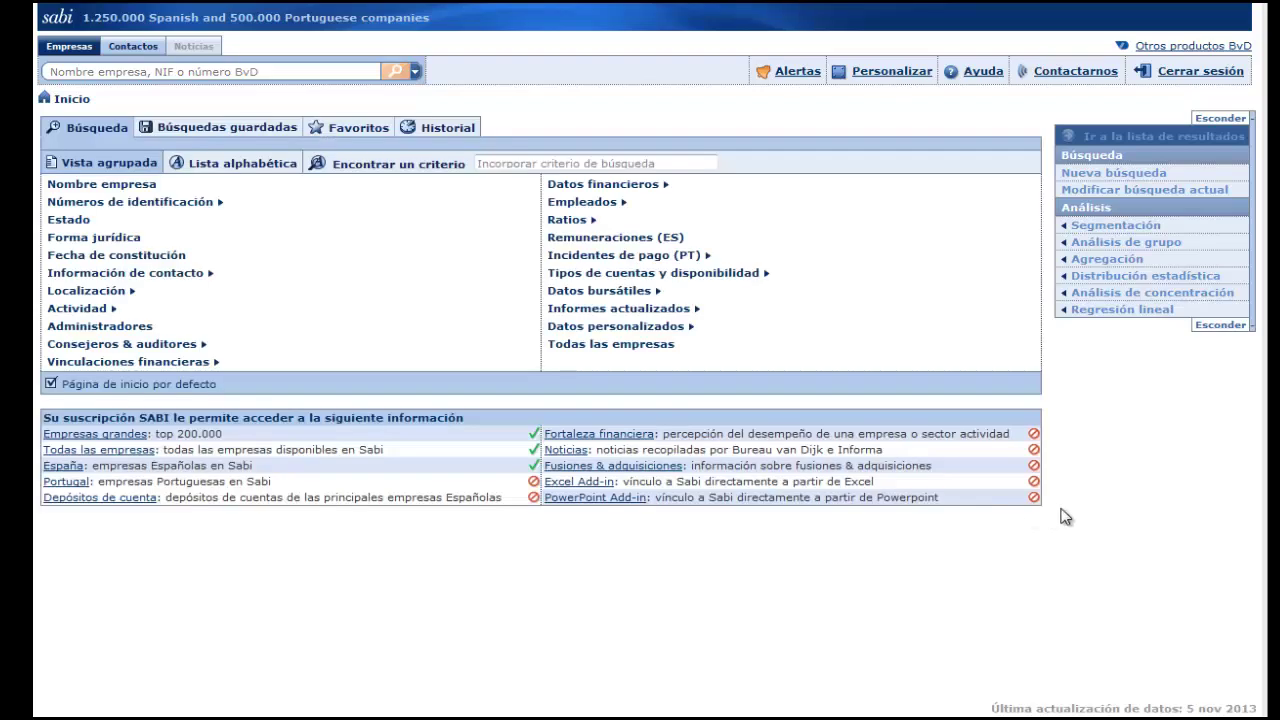
# - Search for companies named "diaz" and open the report of the suggested company DIAZBE SL
pyautogui.click(303, 66)
pyautogui.write('diaz')
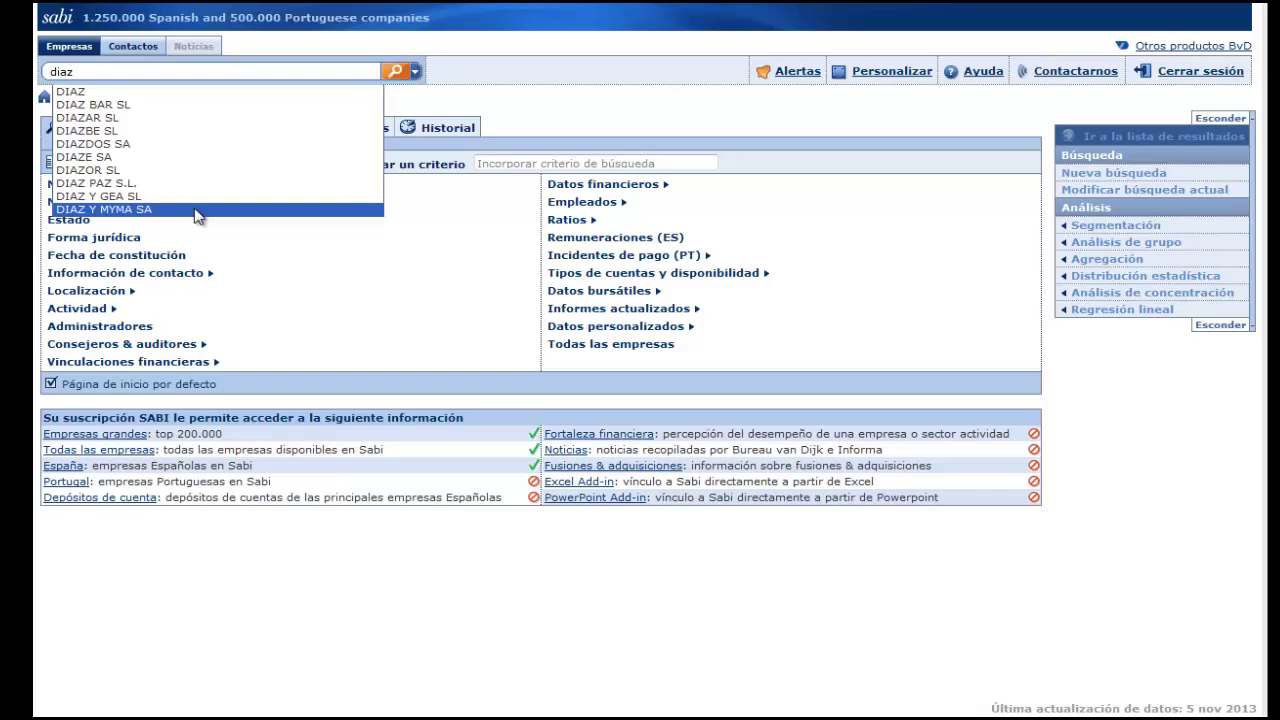
pyautogui.click(113, 131)
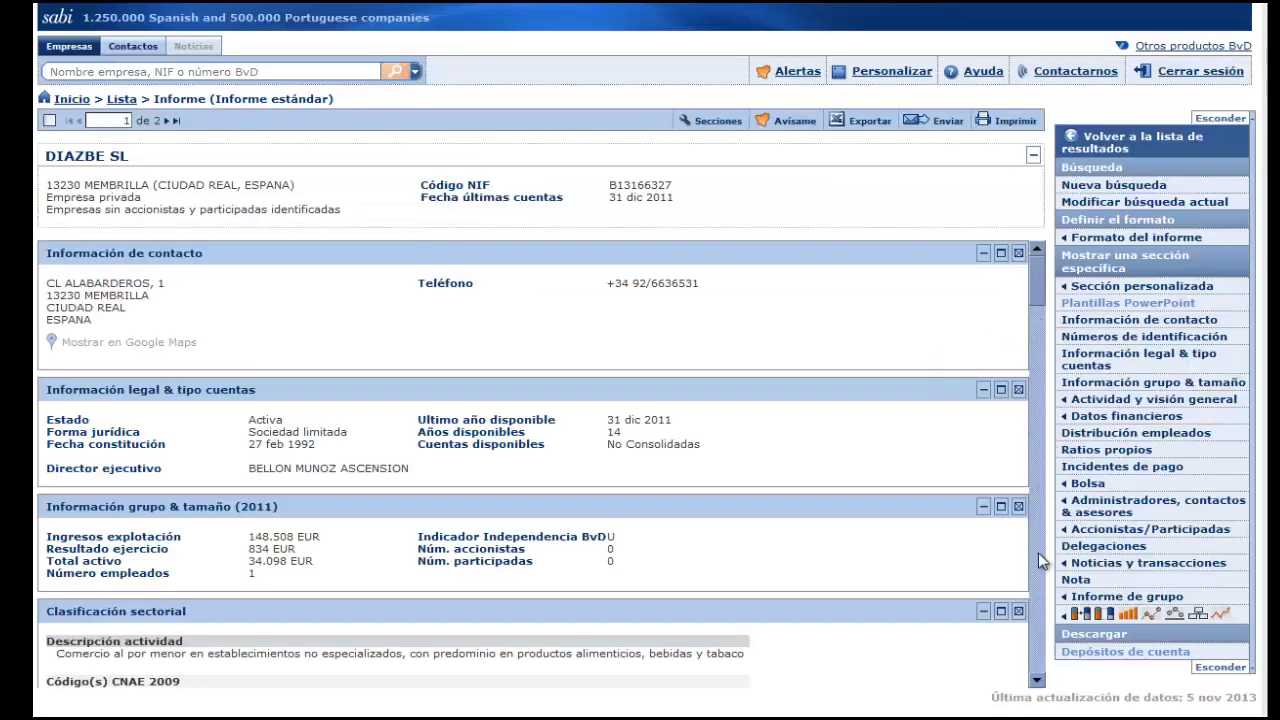
# - Examine the DIAZBE SL report from the contact information through the sector classification, financial profile and revenue chart to the Formato Global section
pyautogui.click(1036, 680)
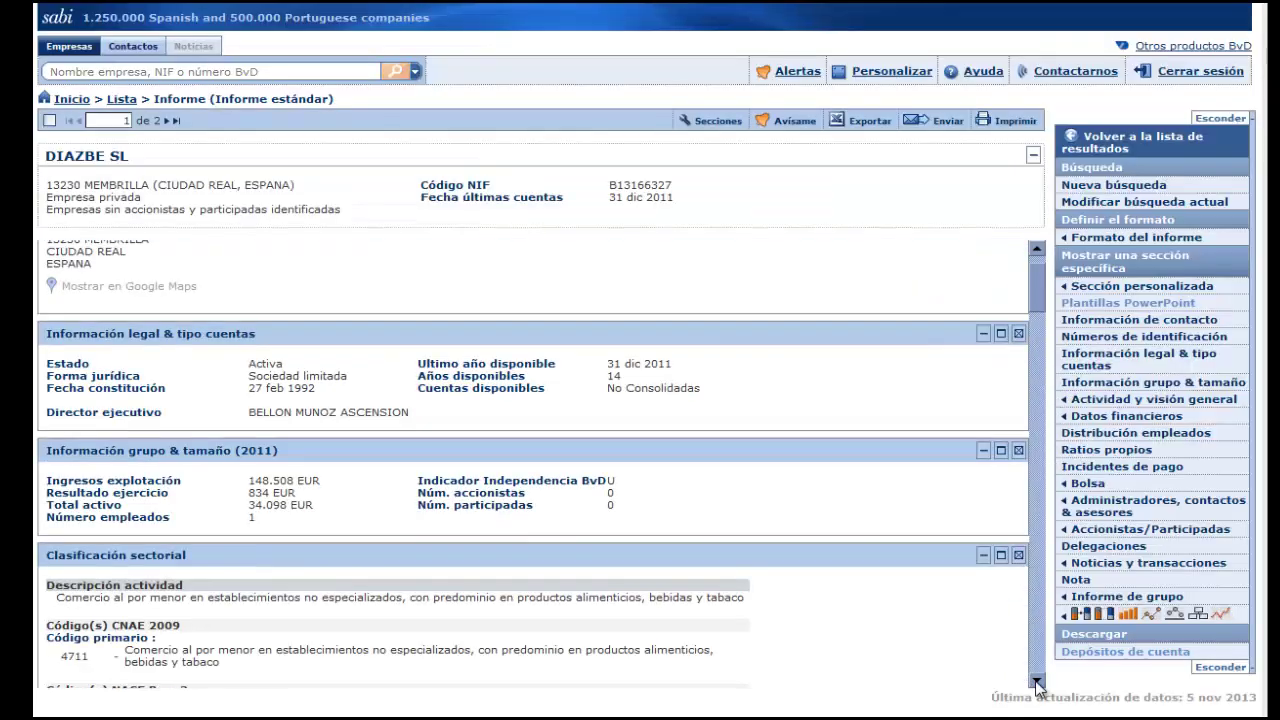
pyautogui.click(1036, 680)
pyautogui.click(1036, 680)
pyautogui.click(1036, 682)
pyautogui.click(1036, 682)
pyautogui.click(1036, 682)
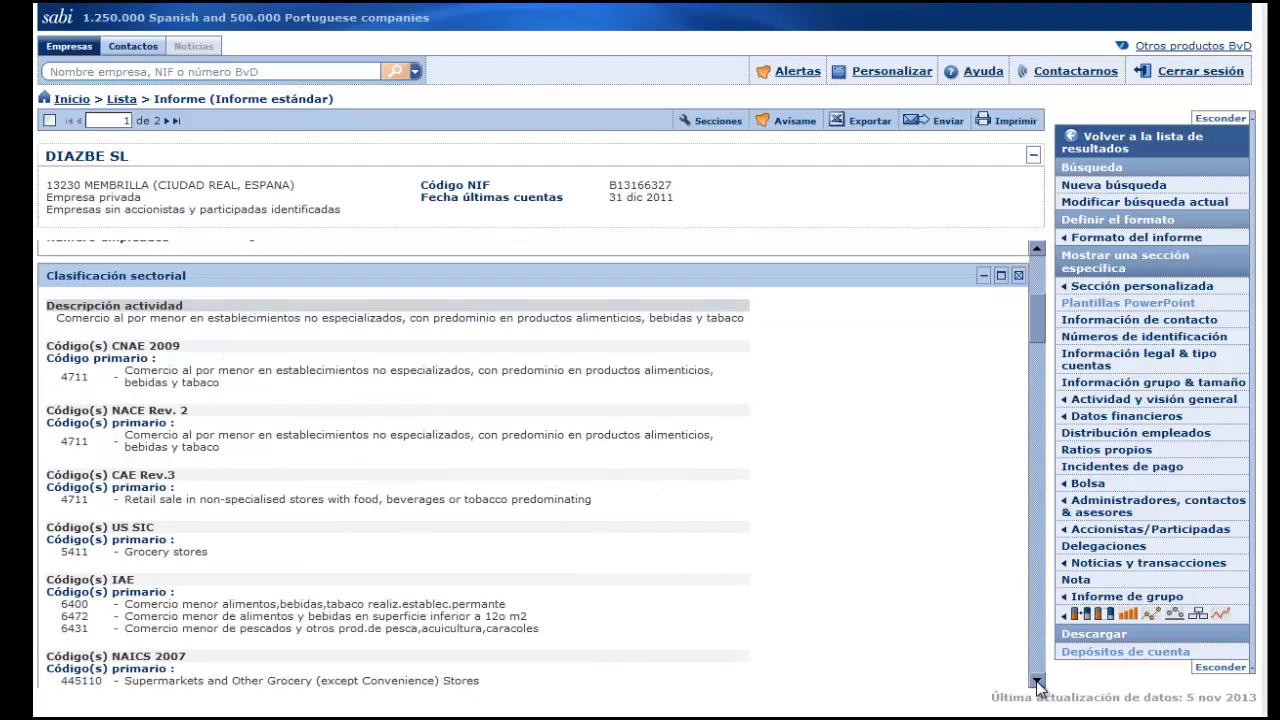
pyautogui.click(1036, 682)
pyautogui.click(1036, 682)
pyautogui.click(1036, 682)
pyautogui.click(1036, 682)
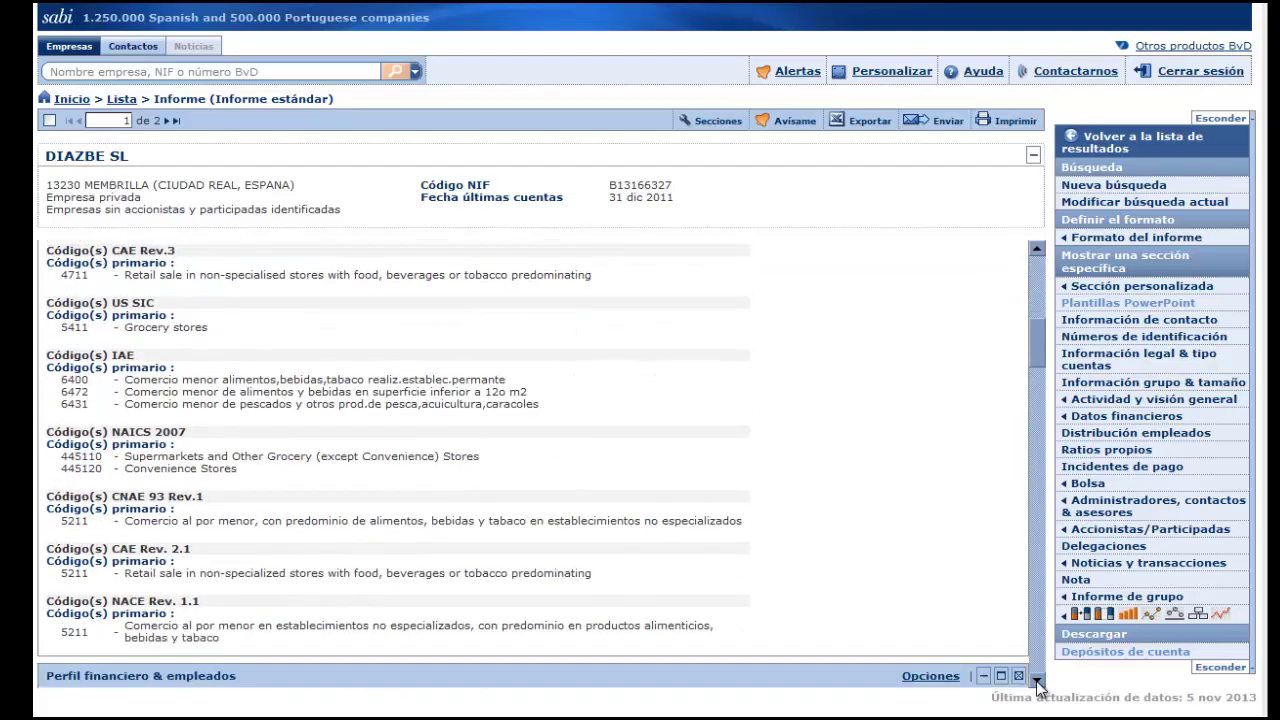
pyautogui.click(1036, 682)
pyautogui.click(1036, 682)
pyautogui.click(1036, 682)
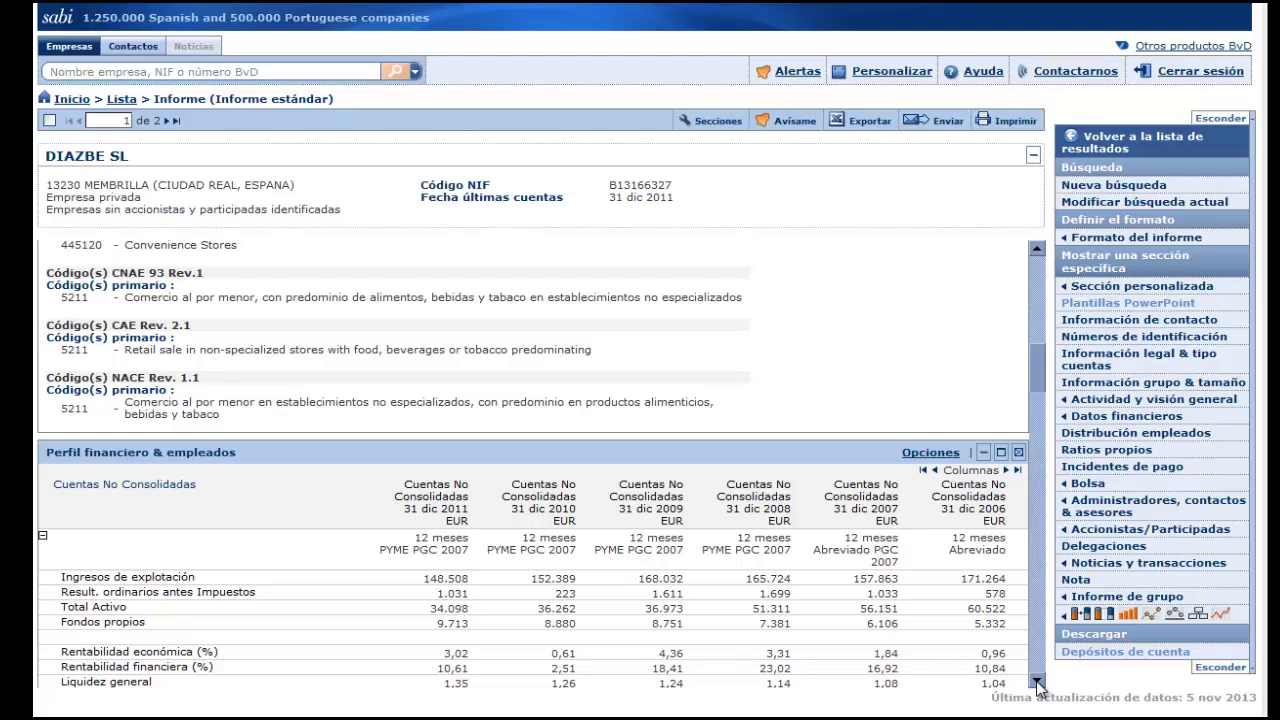
pyautogui.click(1036, 682)
pyautogui.click(1036, 682)
pyautogui.click(1036, 682)
pyautogui.click(1036, 682)
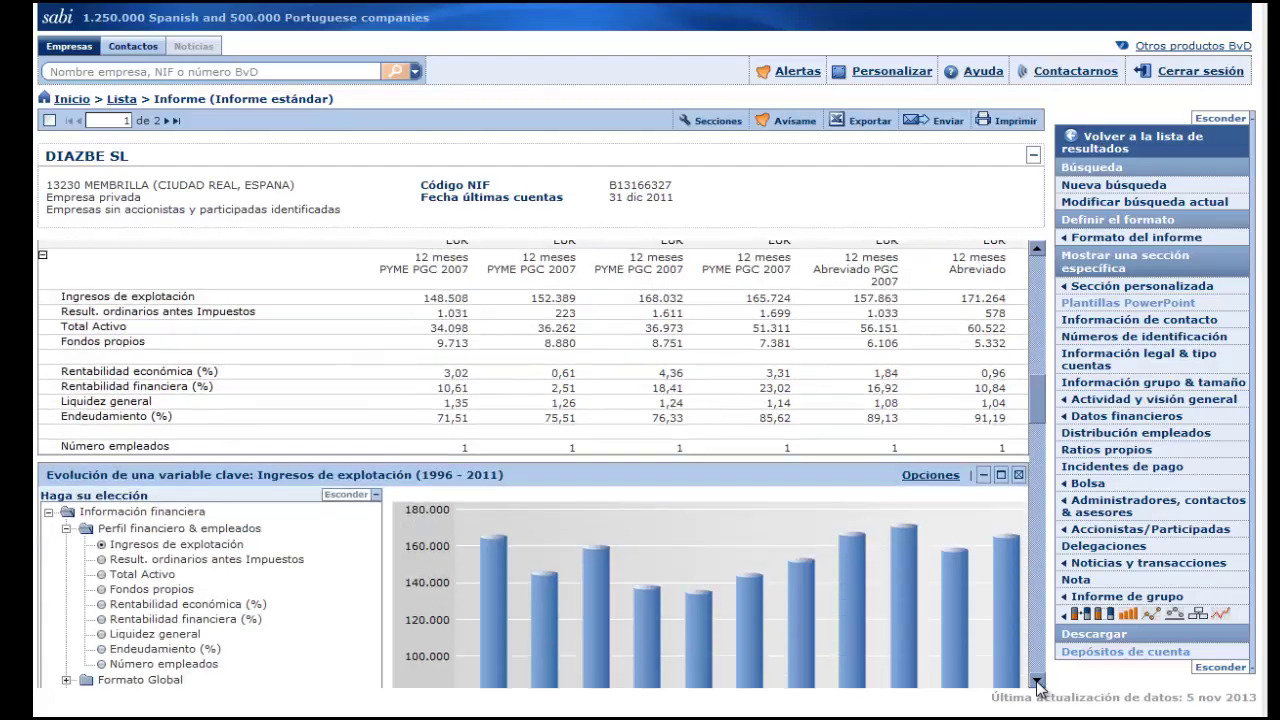
pyautogui.click(1036, 682)
pyautogui.click(1036, 682)
pyautogui.click(1036, 682)
pyautogui.click(1036, 682)
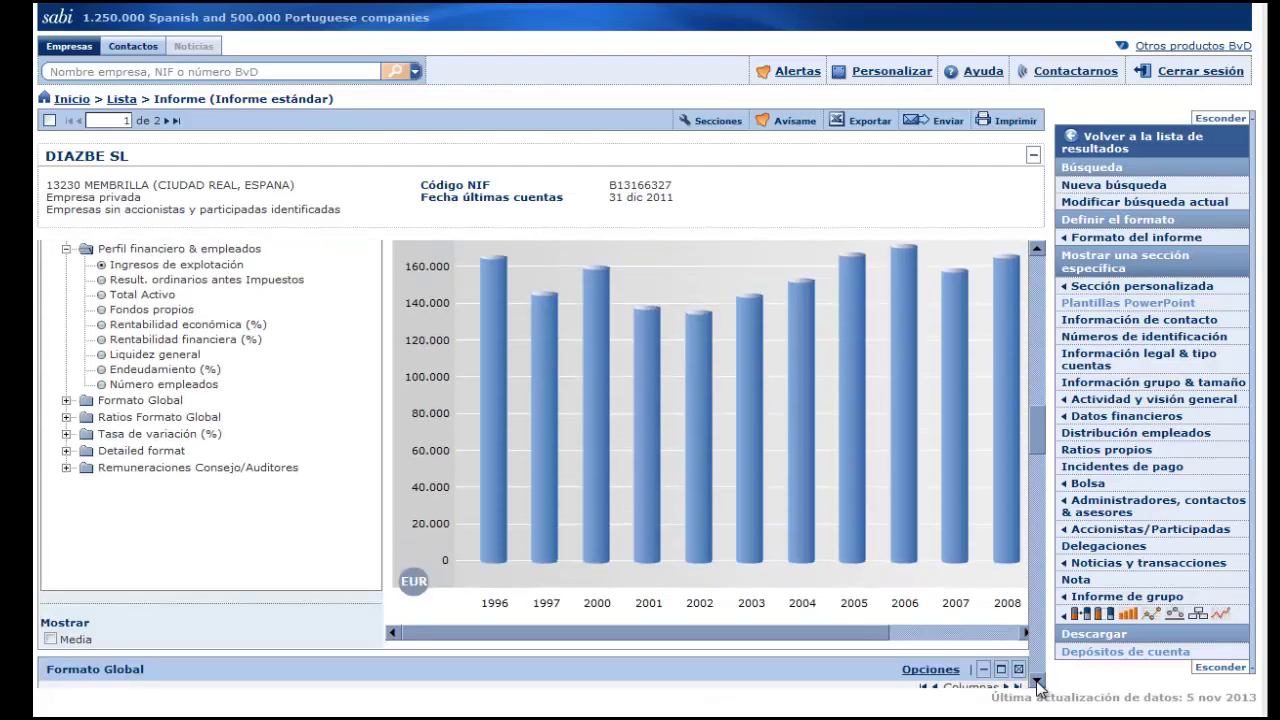
pyautogui.click(1036, 682)
pyautogui.click(1036, 682)
pyautogui.click(1036, 682)
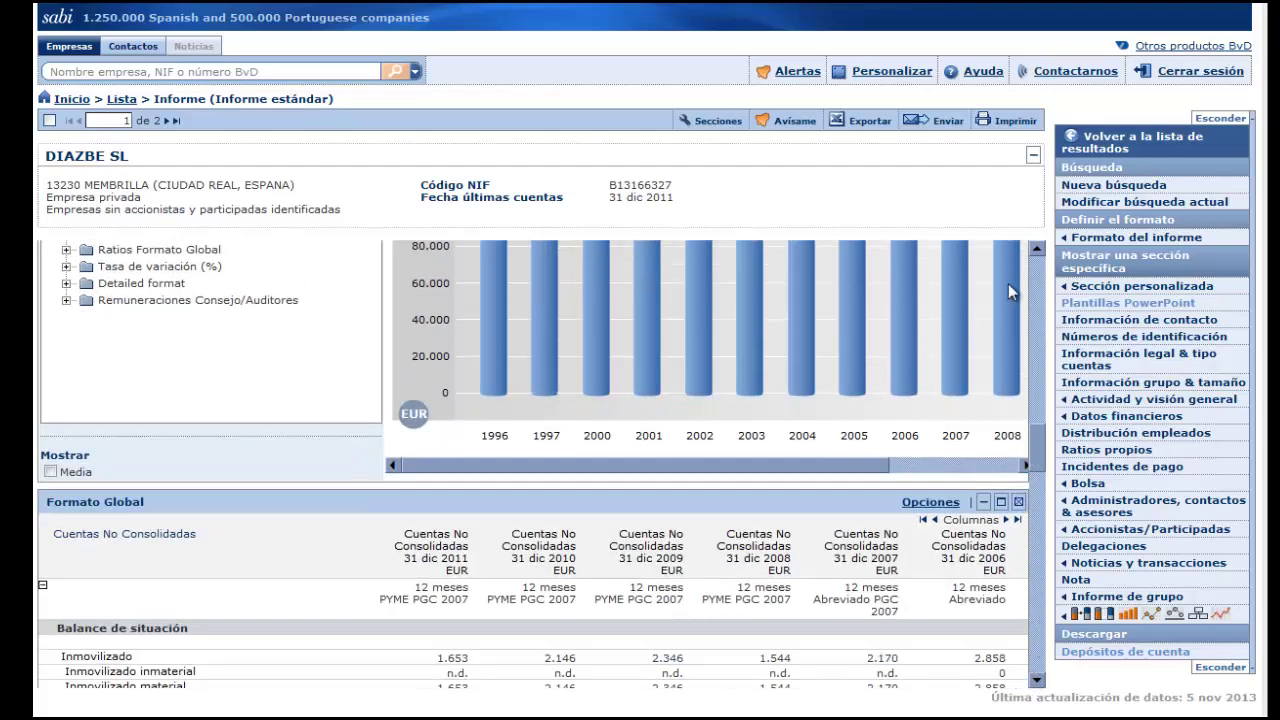
# - Start a new search, discarding the current one, and restrict it by Región/País to Castilla-La Mancha
pyautogui.click(1097, 186)
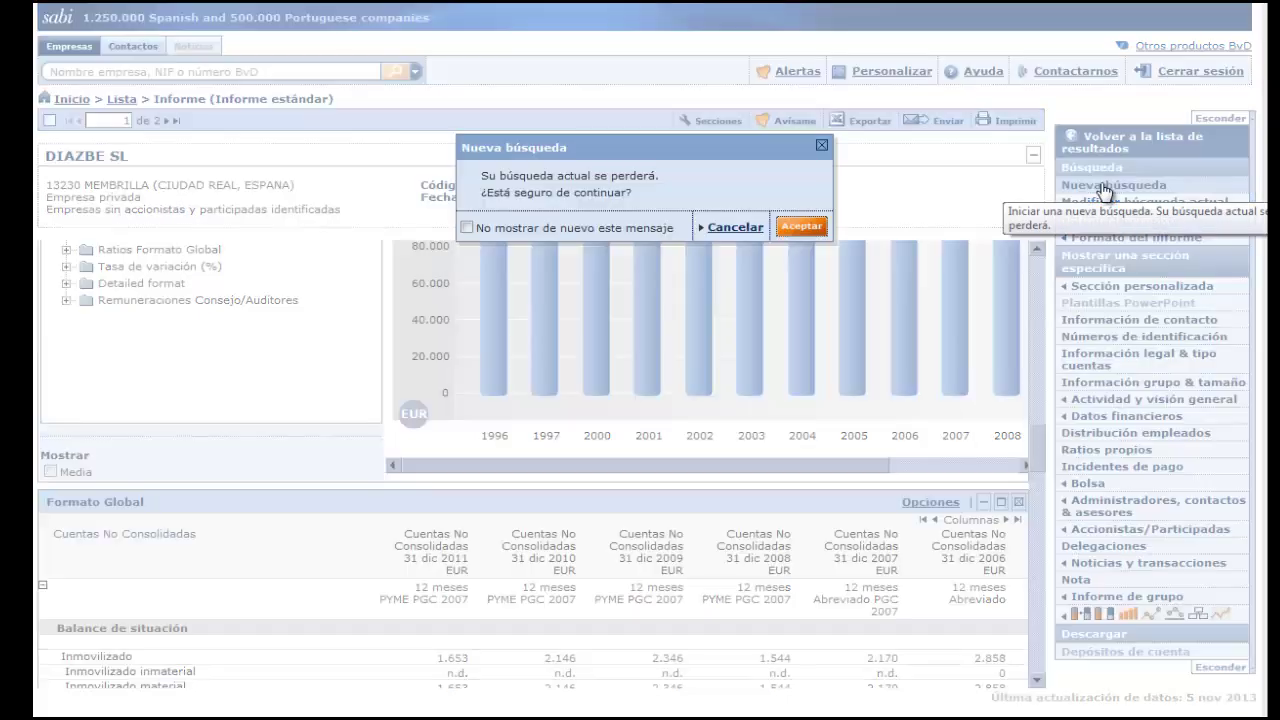
pyautogui.click(801, 227)
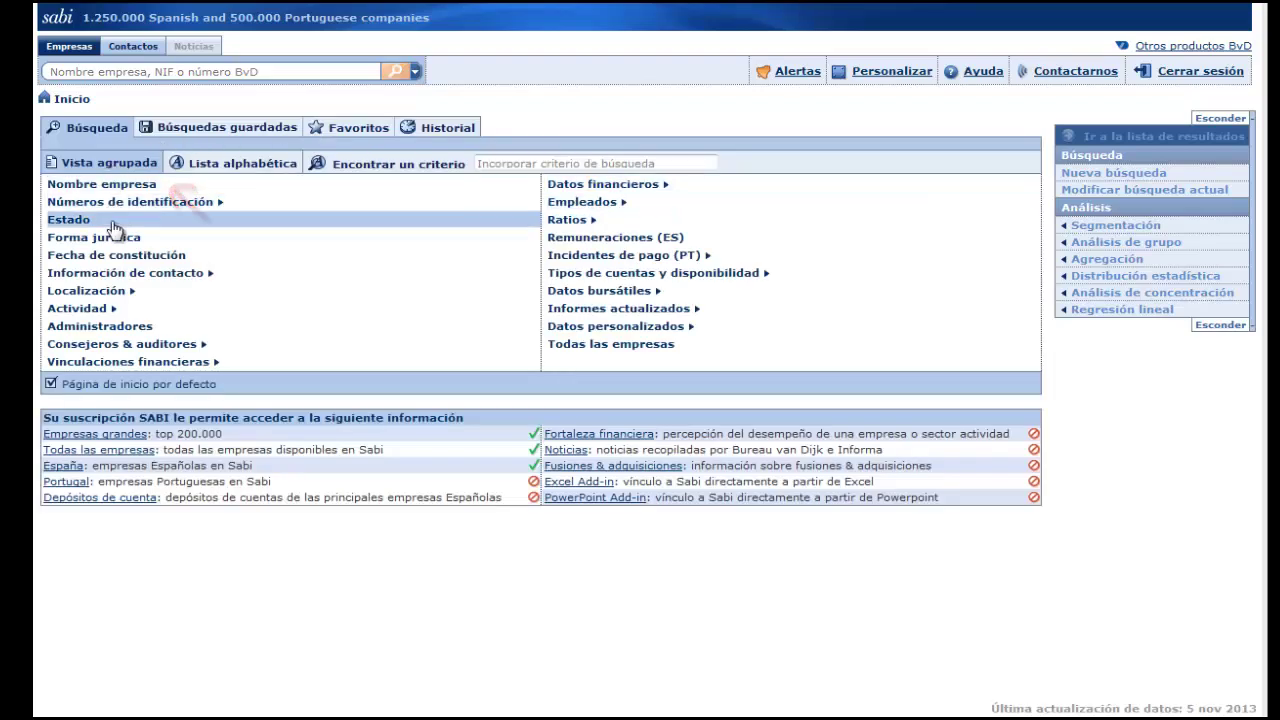
pyautogui.moveTo(110, 292)
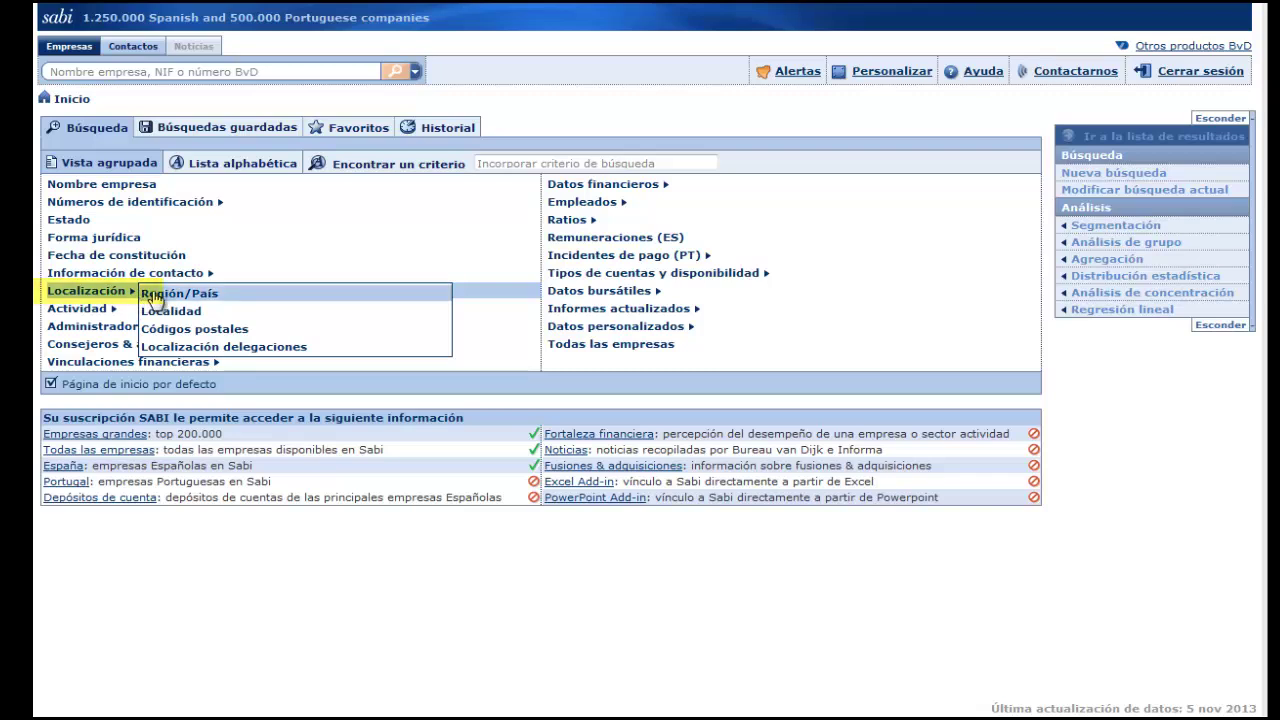
pyautogui.click(152, 294)
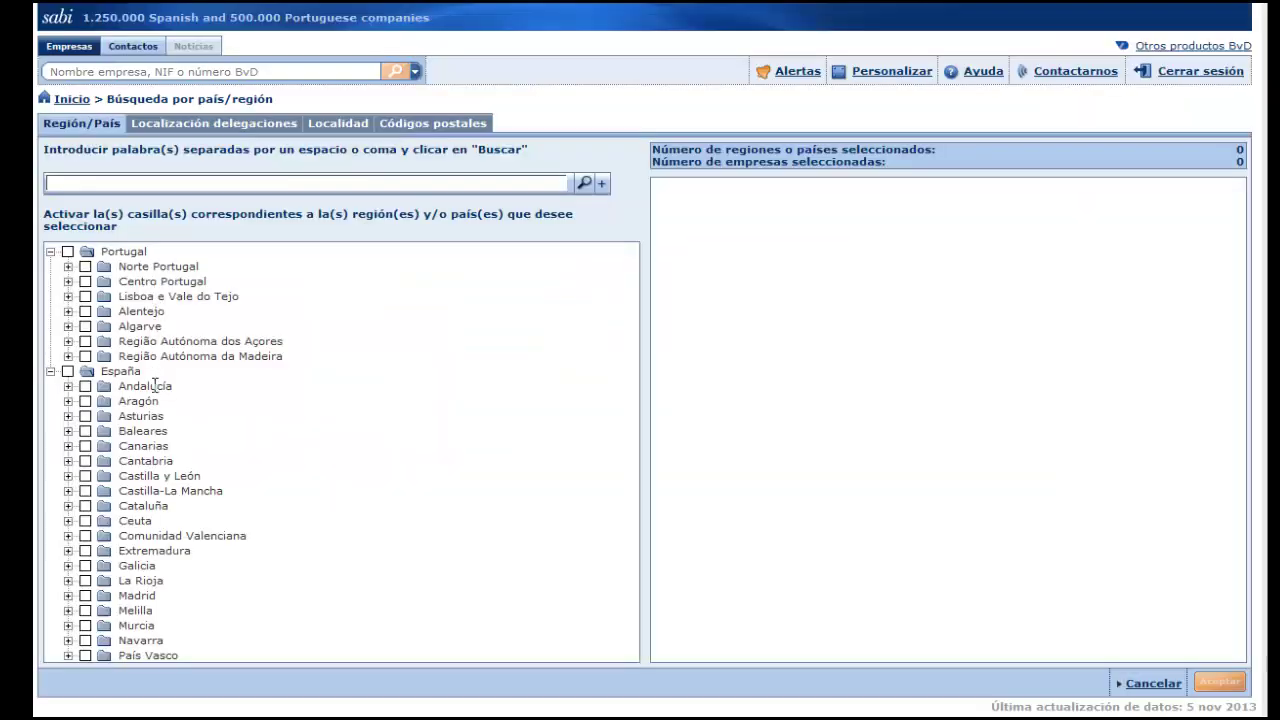
pyautogui.click(85, 491)
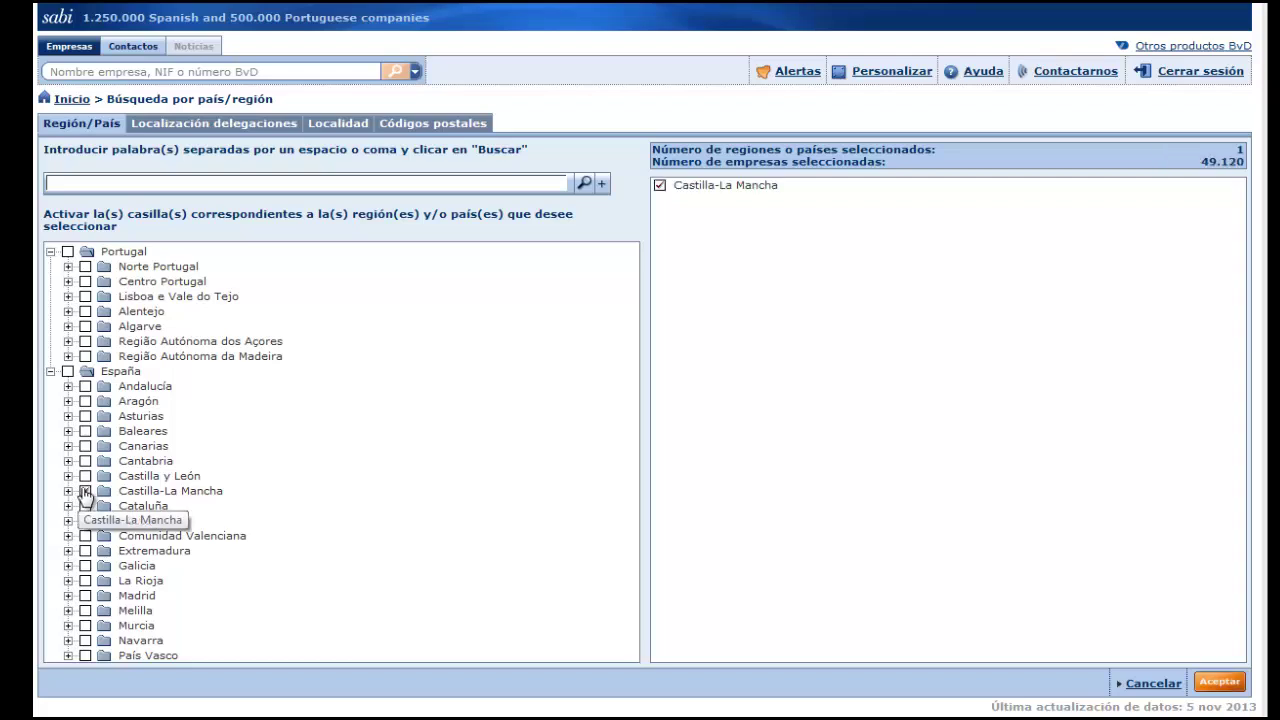
pyautogui.click(1219, 684)
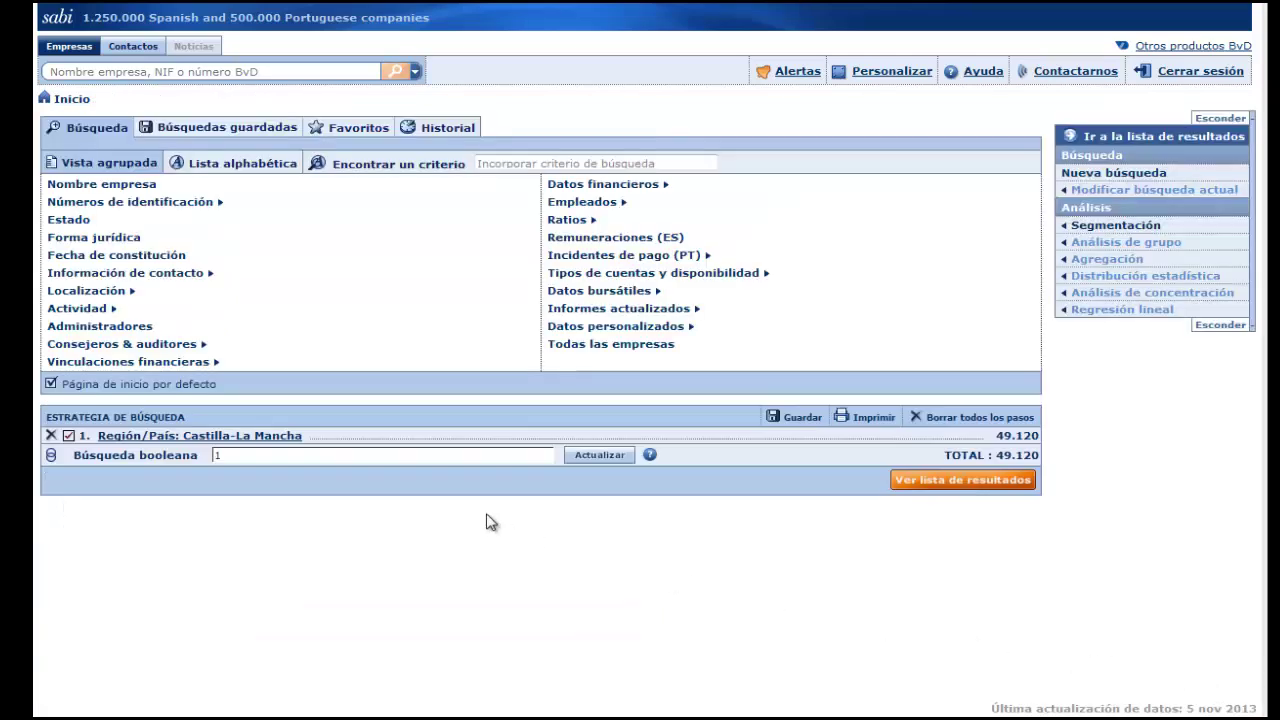
# - Add an activity criterion for companies that both export and import (Exportación/importación)
pyautogui.click(70, 309)
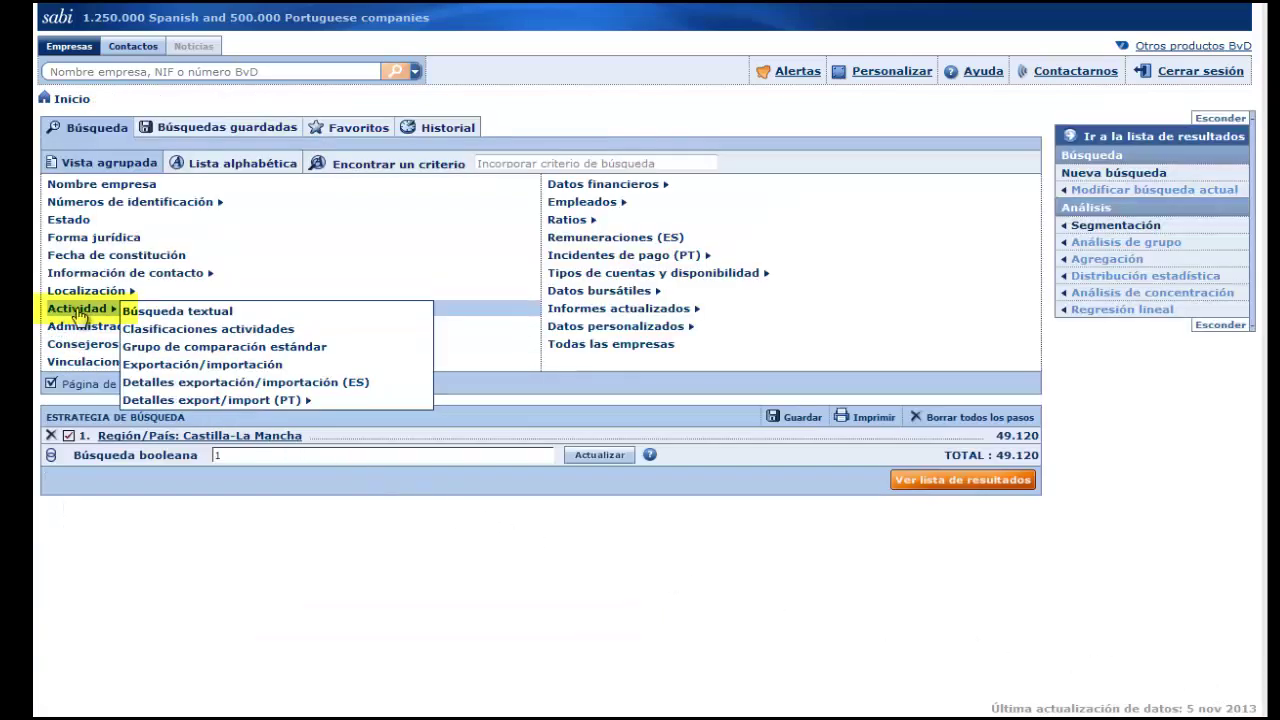
pyautogui.click(160, 365)
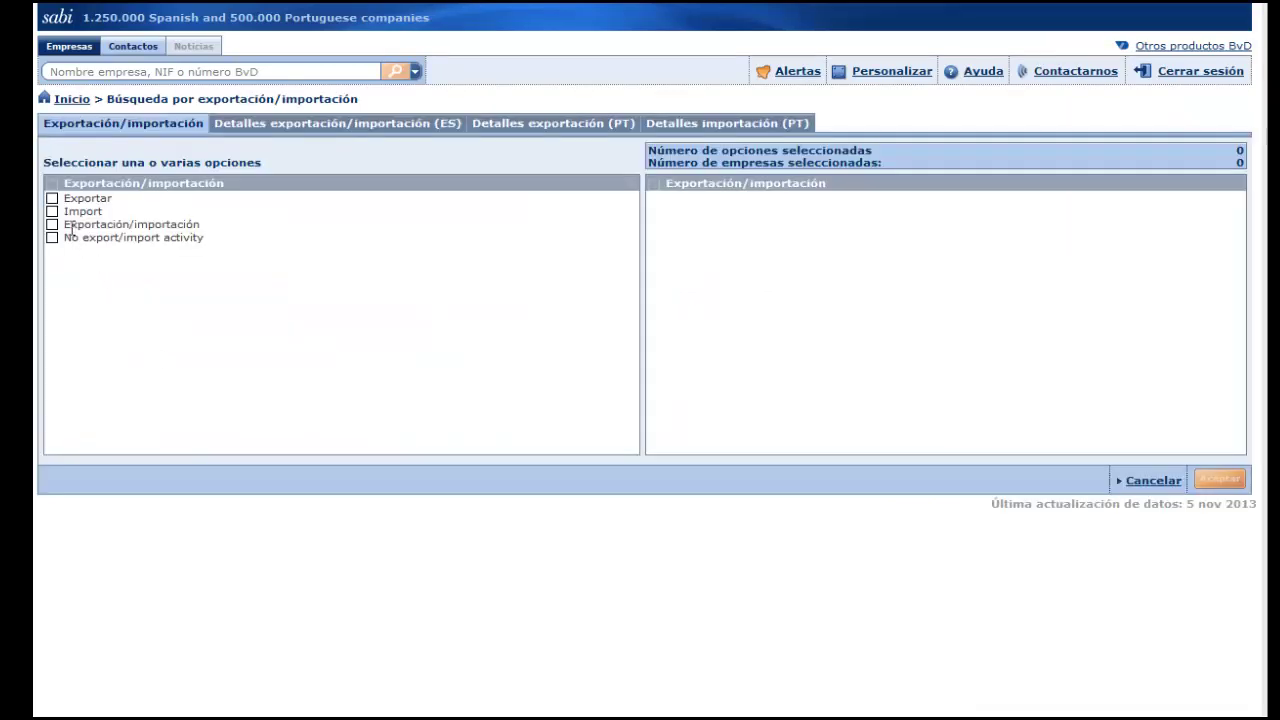
pyautogui.click(52, 225)
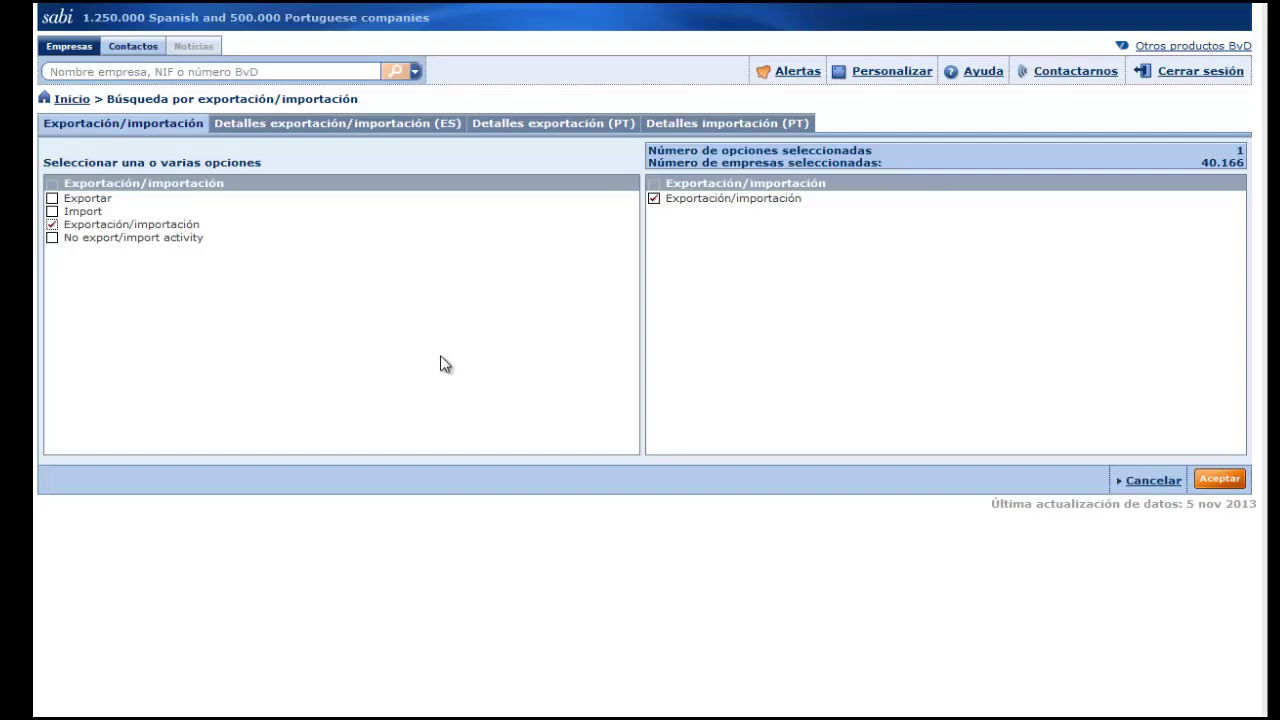
pyautogui.click(1220, 480)
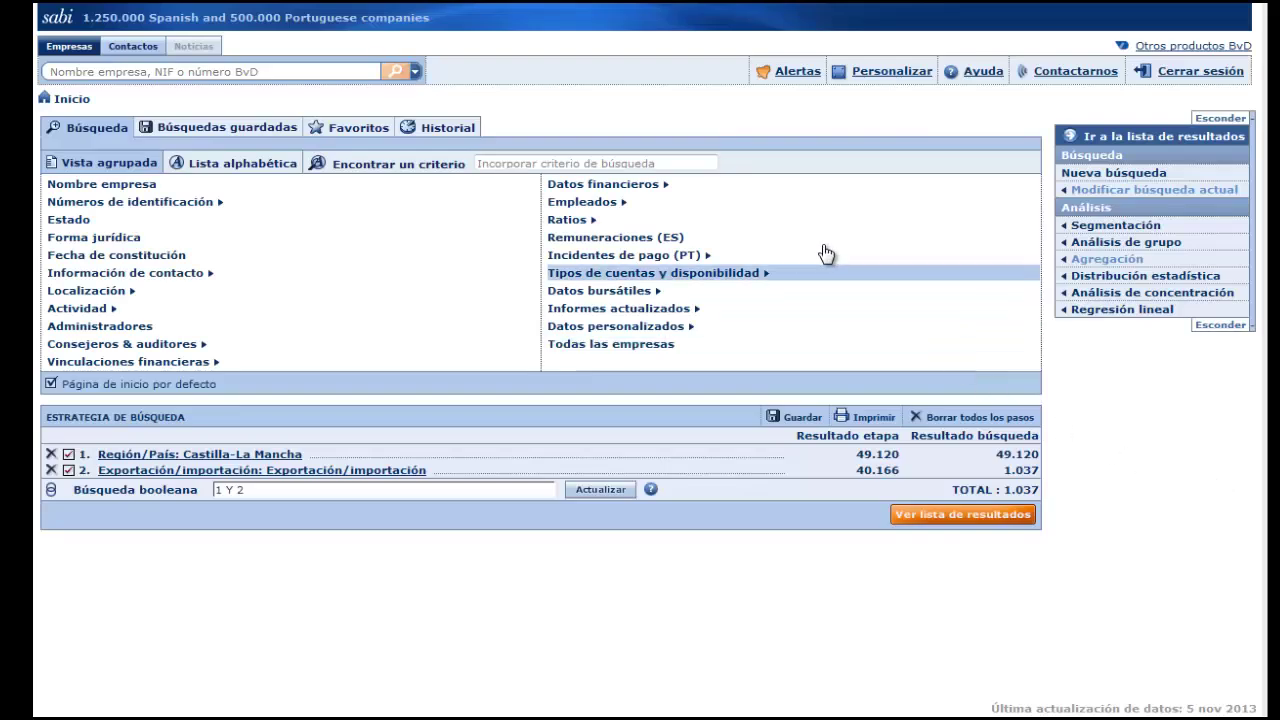
# - Add a criterion on the latest number of employees, with a minimum of 100 and a maximum of 500
pyautogui.moveTo(600, 202)
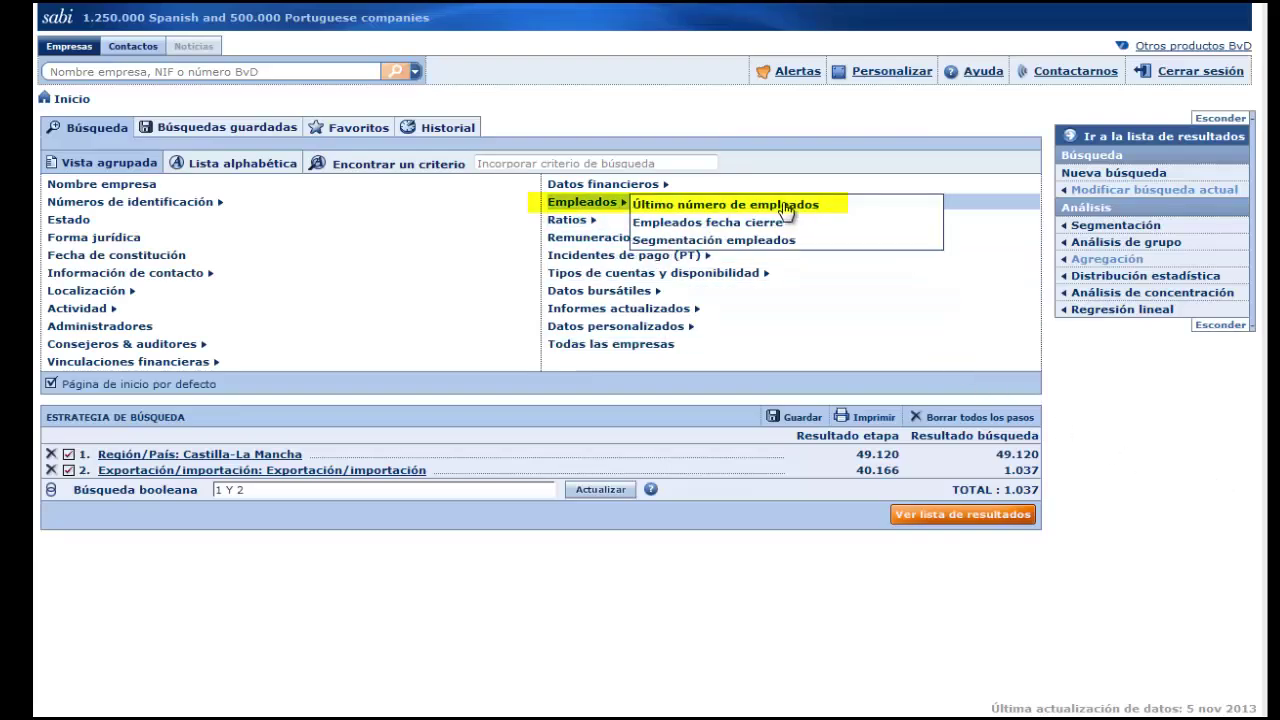
pyautogui.click(786, 208)
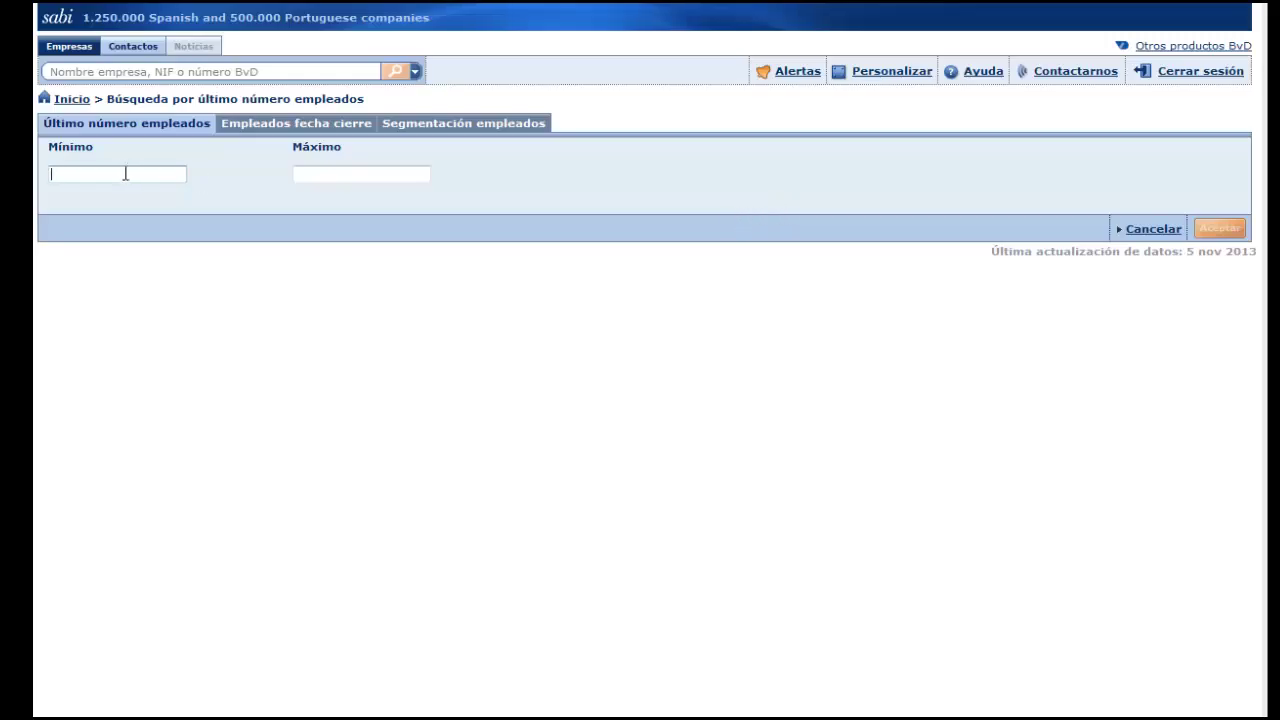
pyautogui.write('100')
pyautogui.press('Tab')
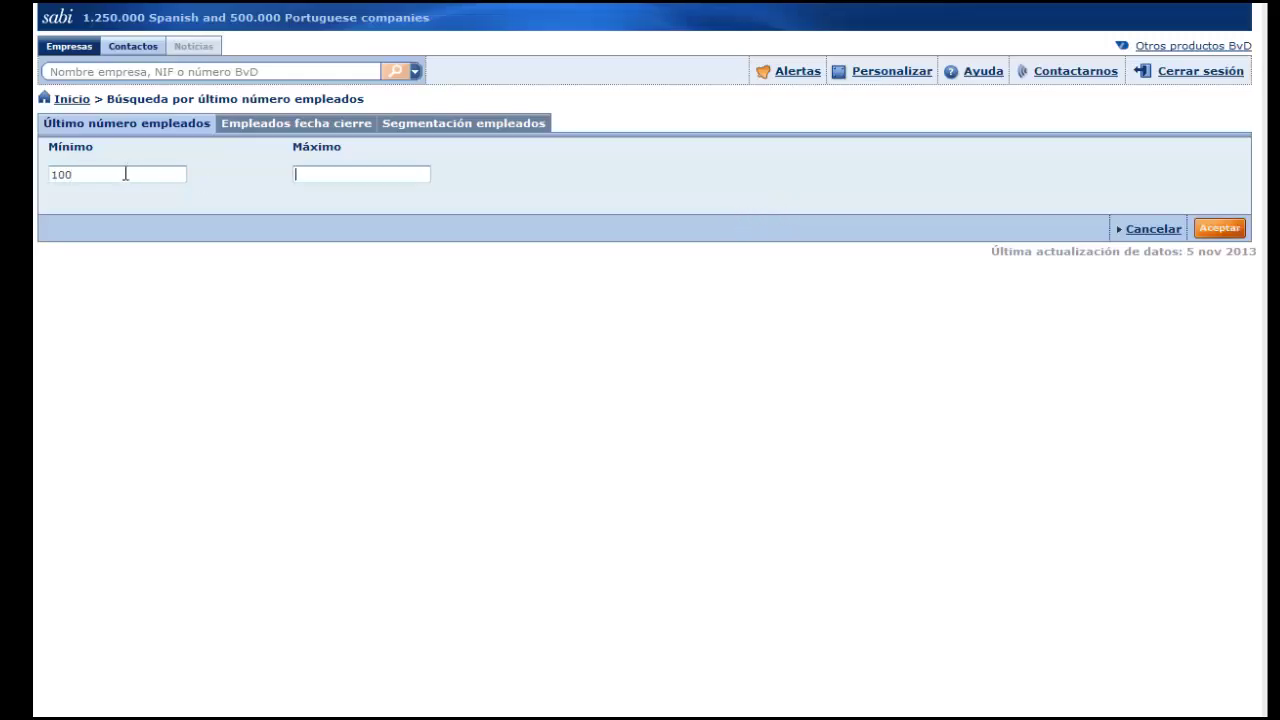
pyautogui.write('500')
pyautogui.click(1224, 230)
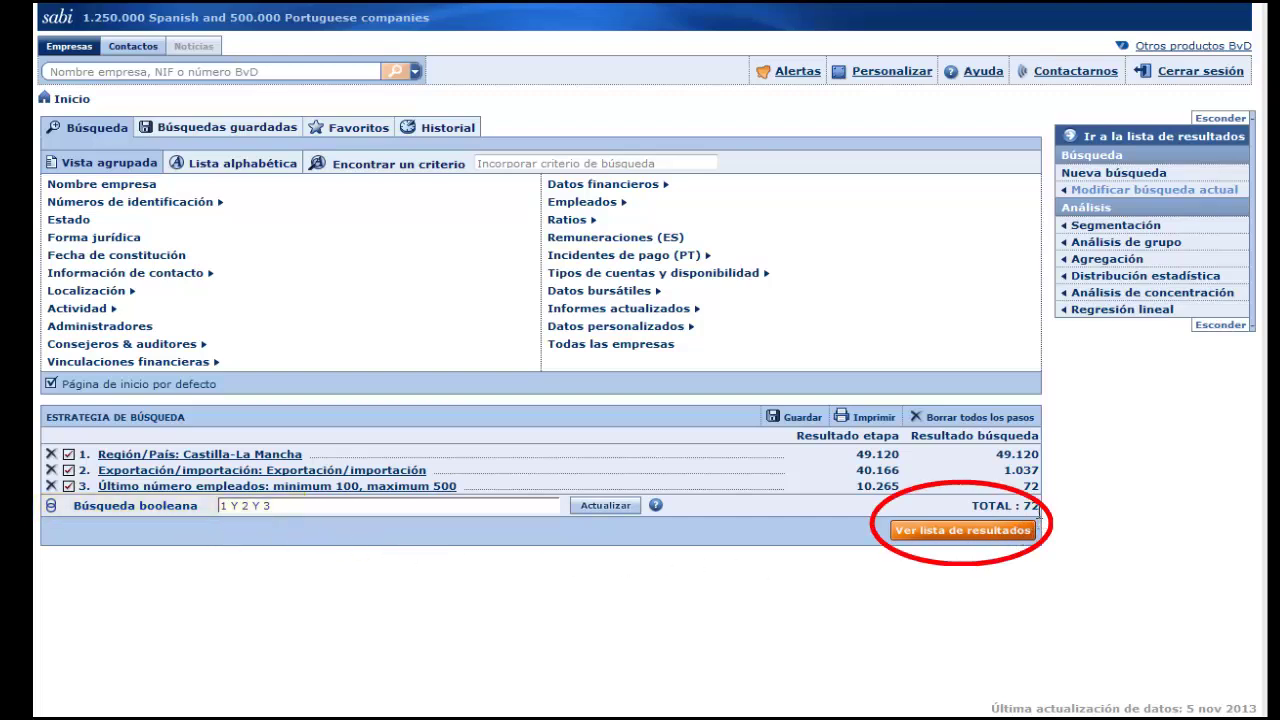
# - Show the list of matching companies, then open the JOMA SPORT SA report and review its report format options
pyautogui.click(979, 533)
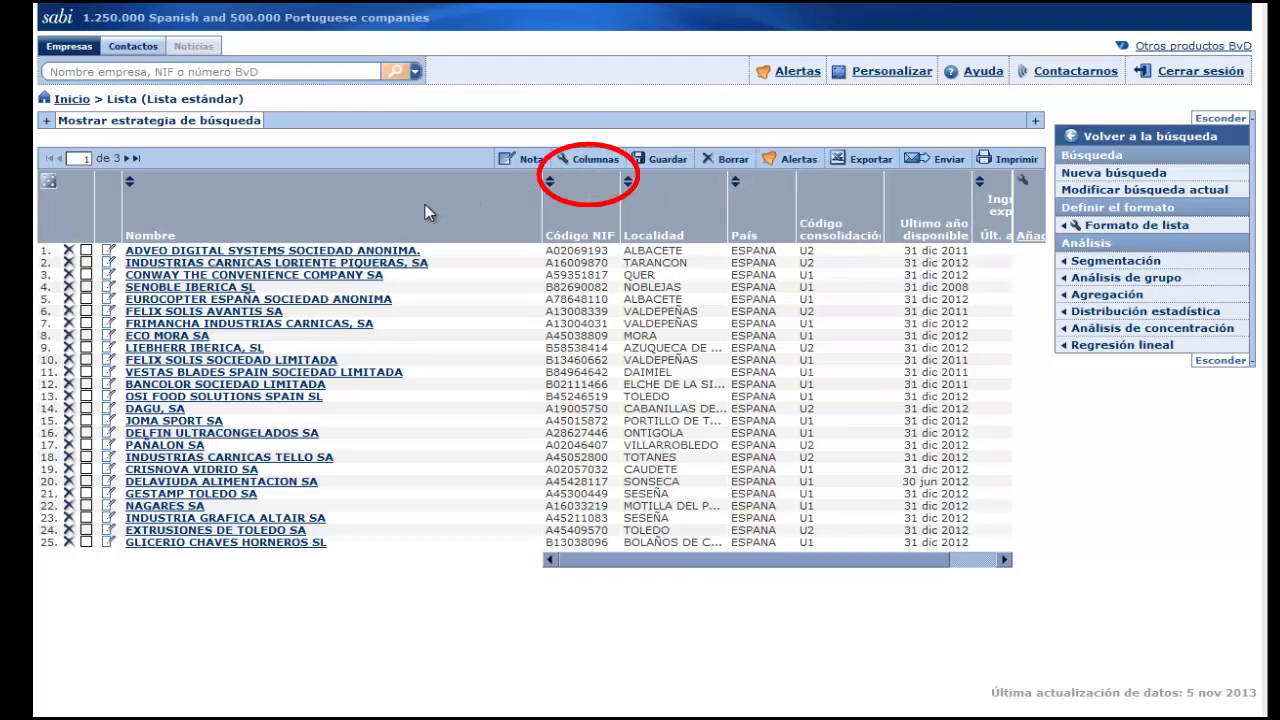
pyautogui.click(175, 422)
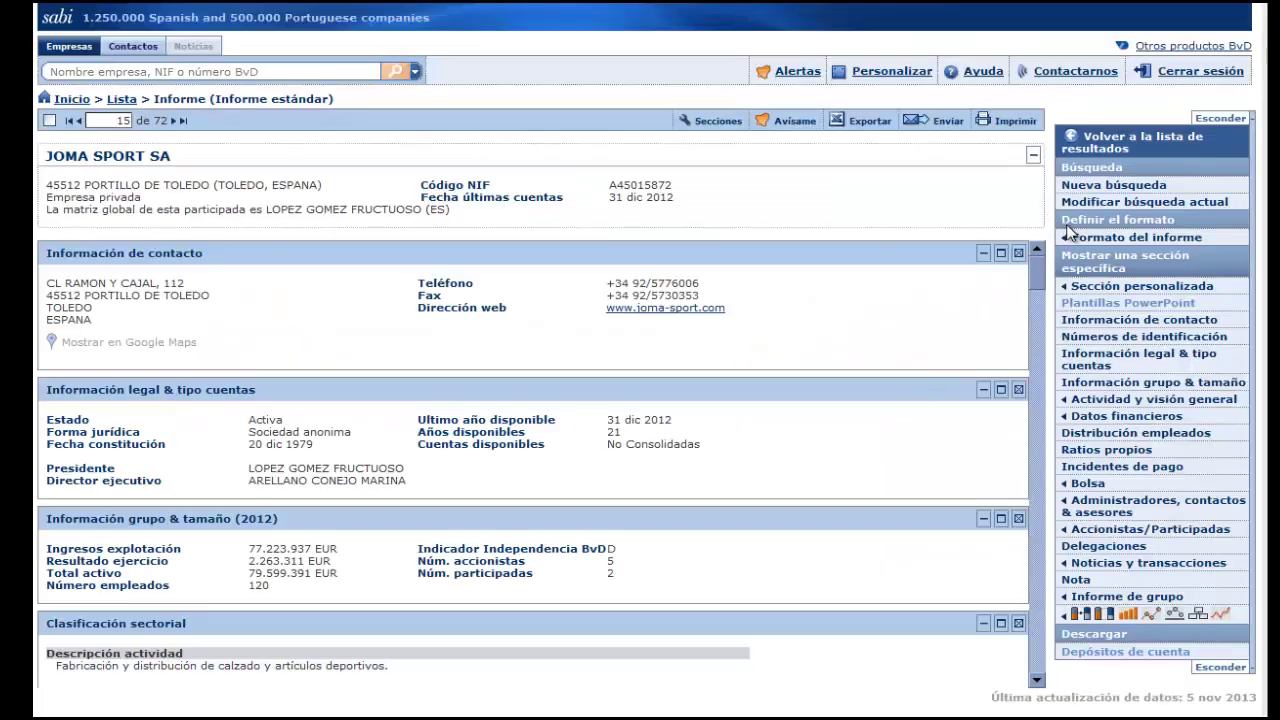
pyautogui.moveTo(1069, 232)
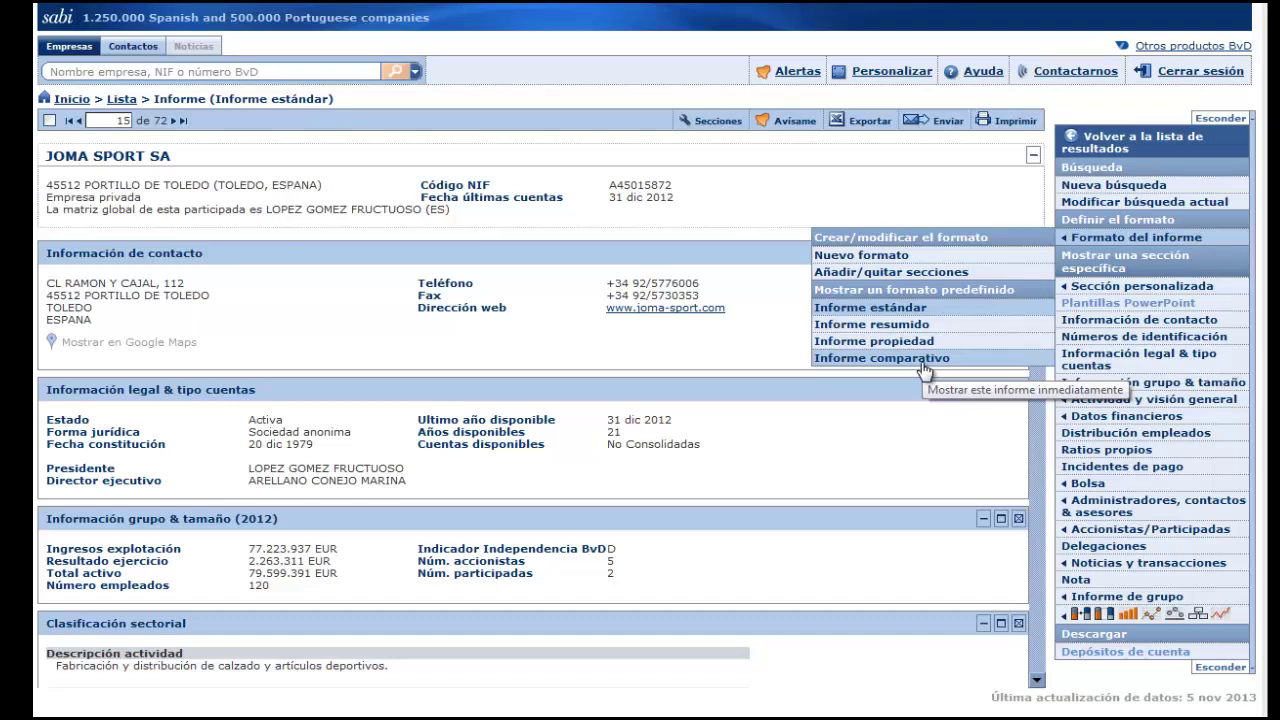
pyautogui.moveTo(1120, 622)
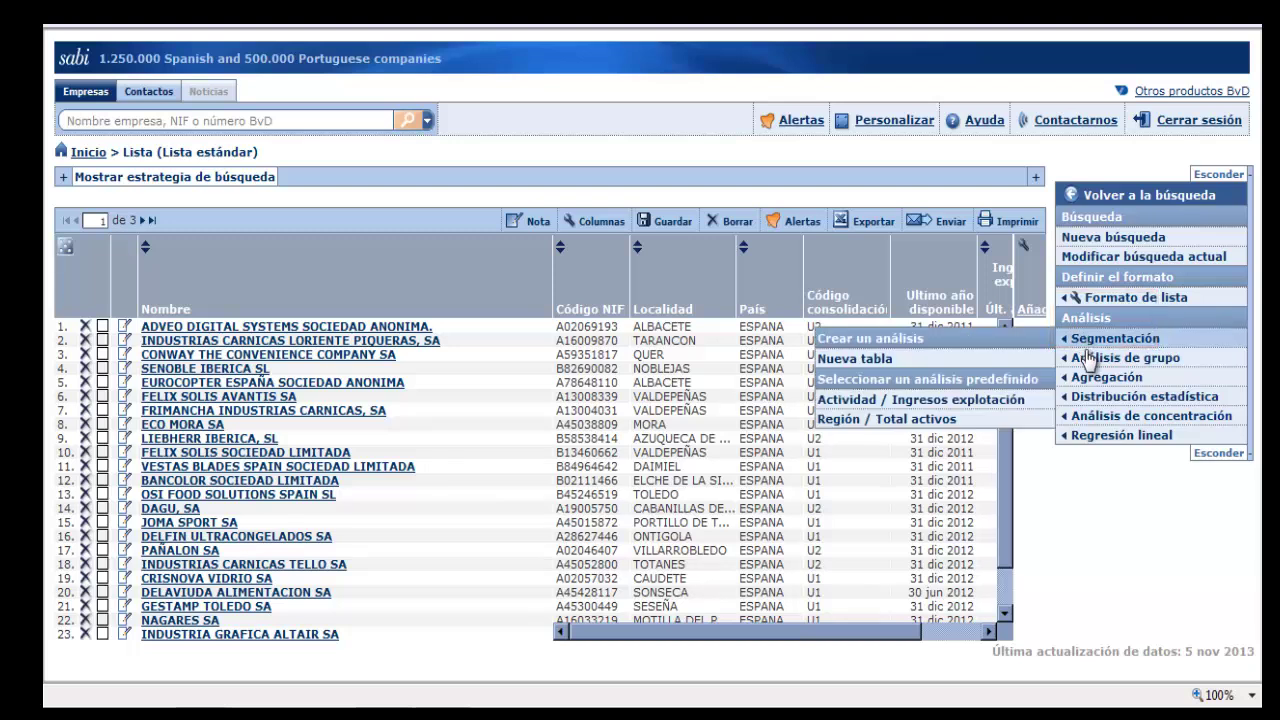
# - Review the predefined analyses offered for the company list, from Análisis de grupo to Regresión lineal
pyautogui.moveTo(1087, 360)
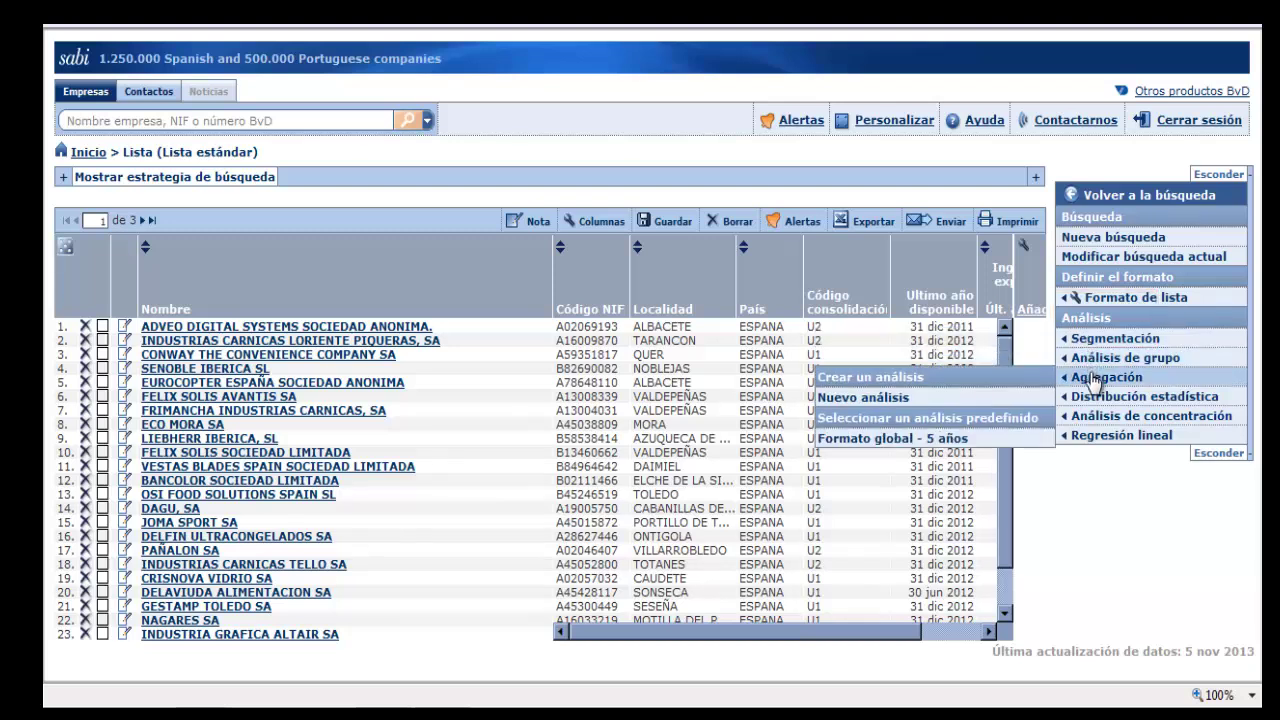
pyautogui.moveTo(1100, 428)
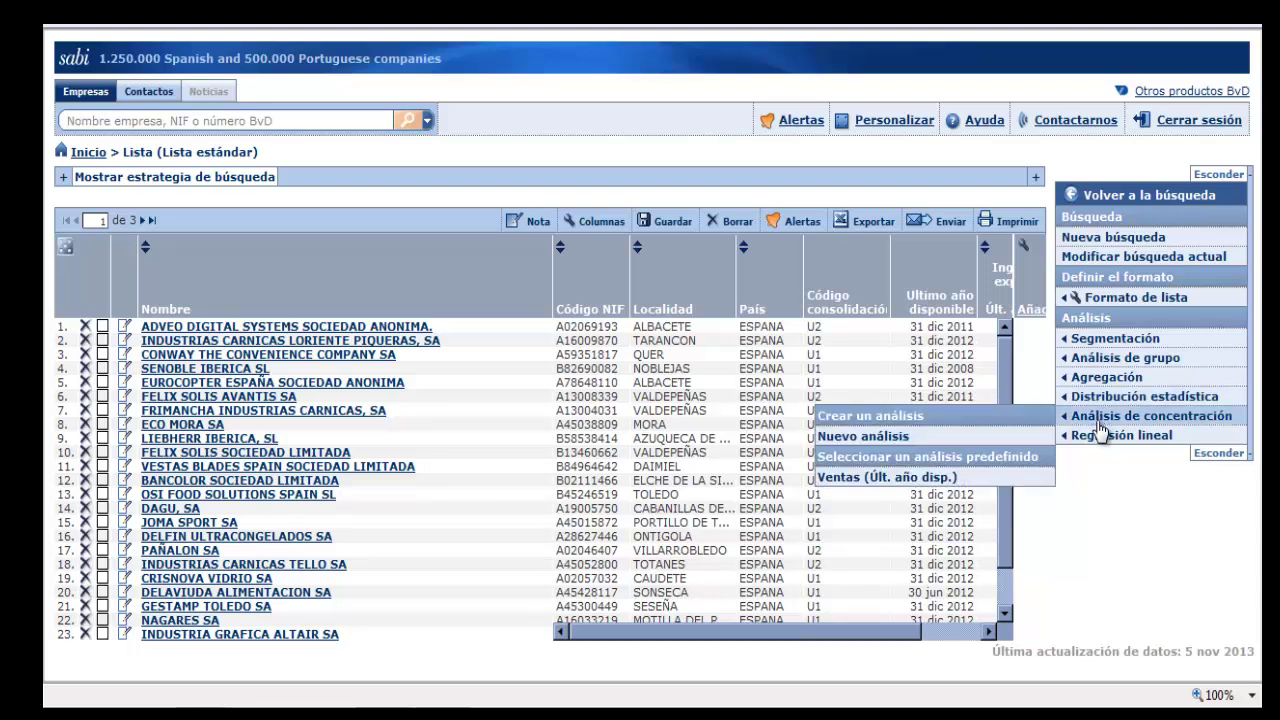
pyautogui.moveTo(1103, 451)
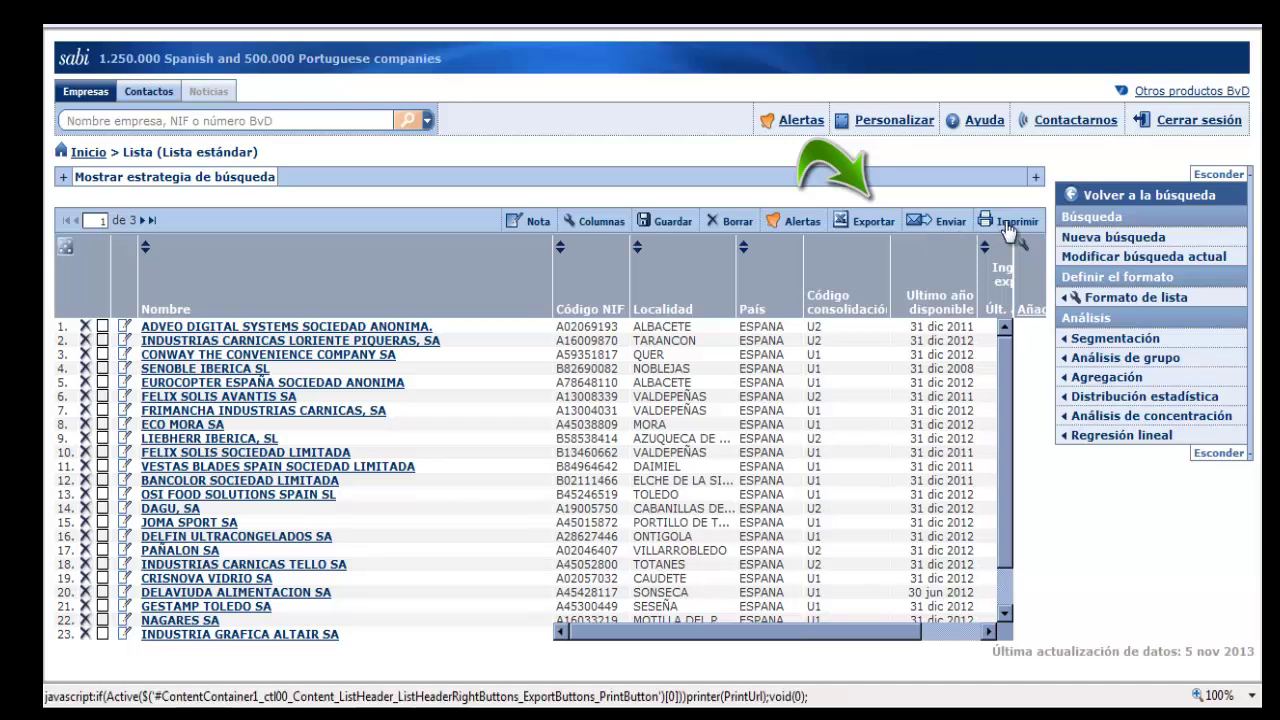
# - Review the export parameters for the company list and for the company reports (El informe empresas), including the file formats offered, without exporting
pyautogui.click(870, 222)
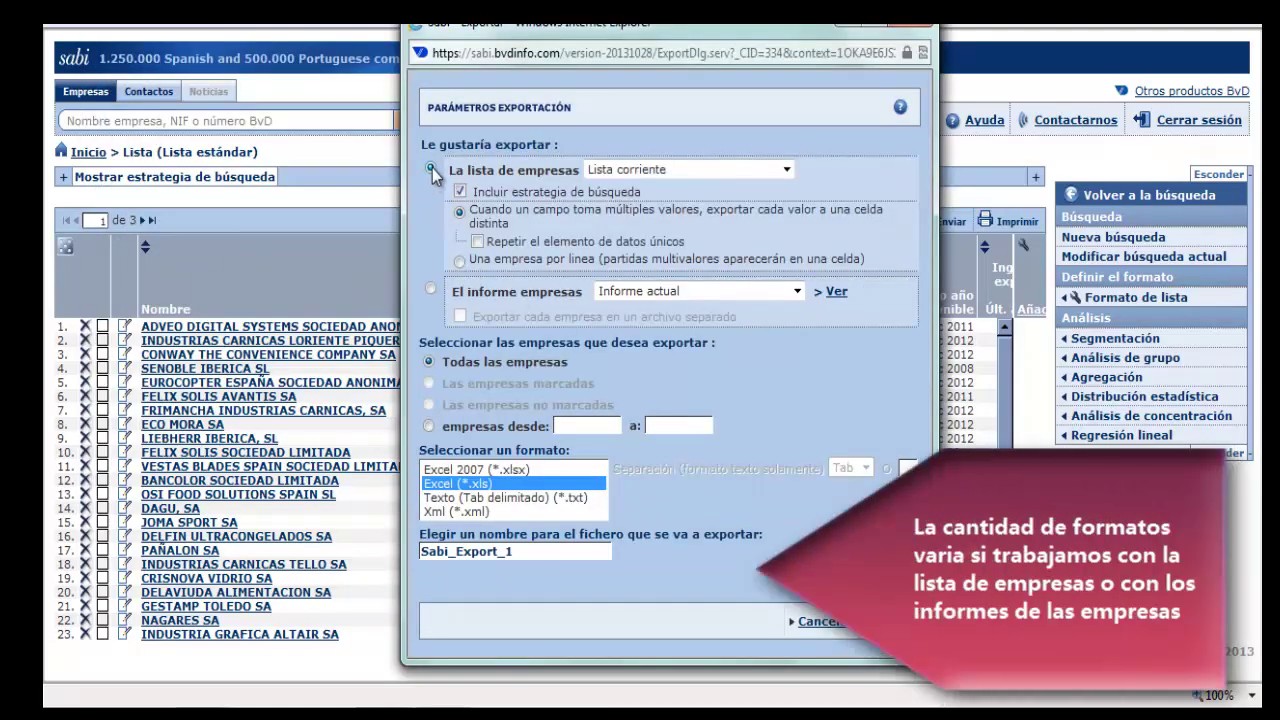
pyautogui.click(431, 289)
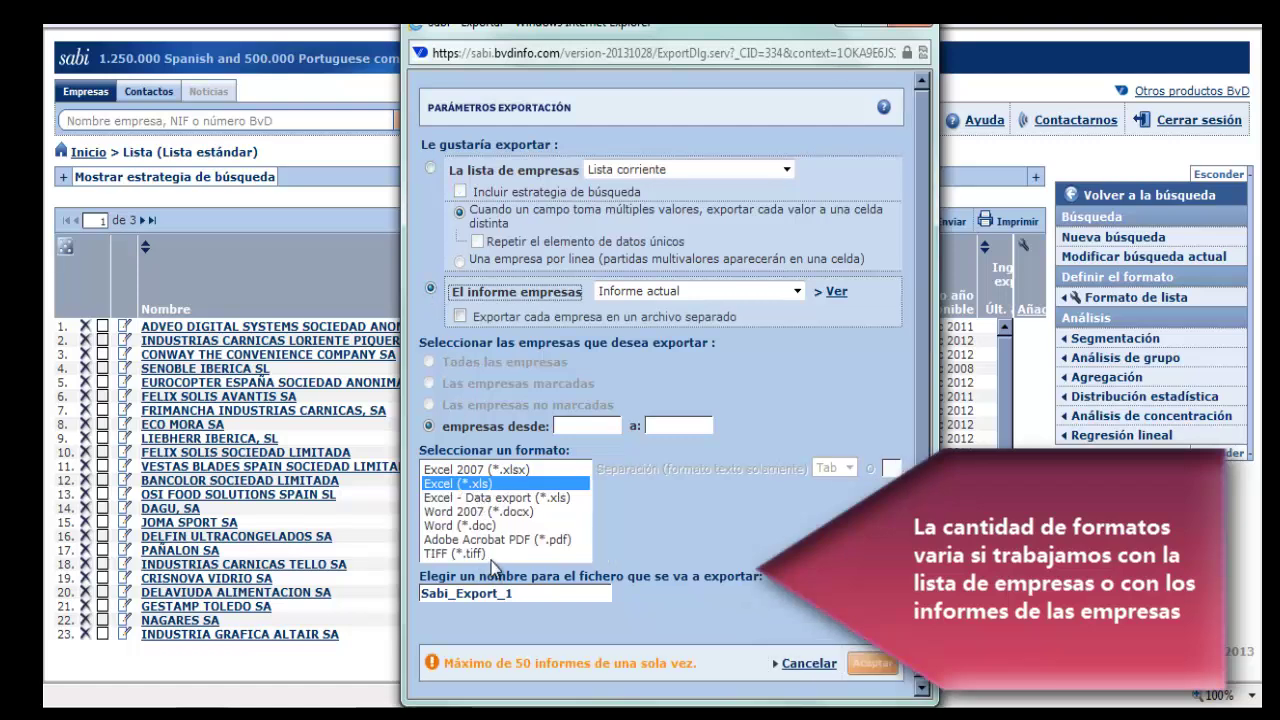
pyautogui.click(911, 24)
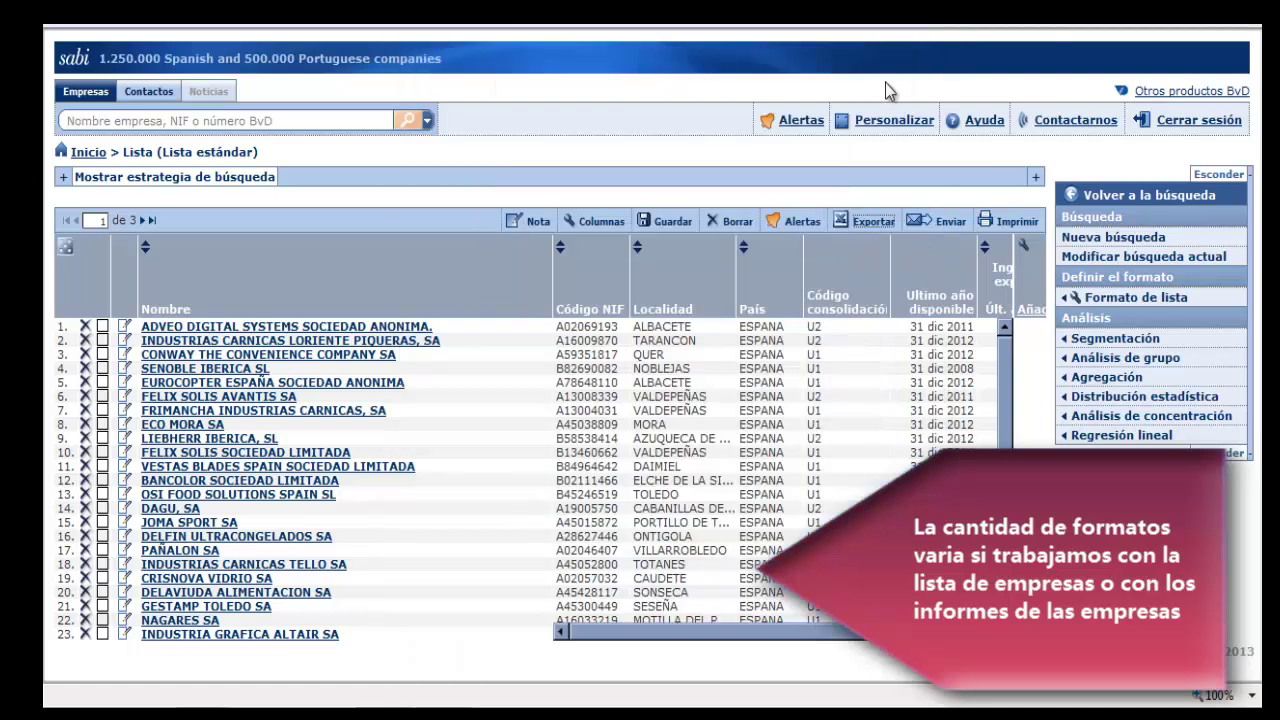
# - Review the e-mail sending parameters for the company list and for the company reports, including the attachment formats, without sending anything
pyautogui.click(922, 224)
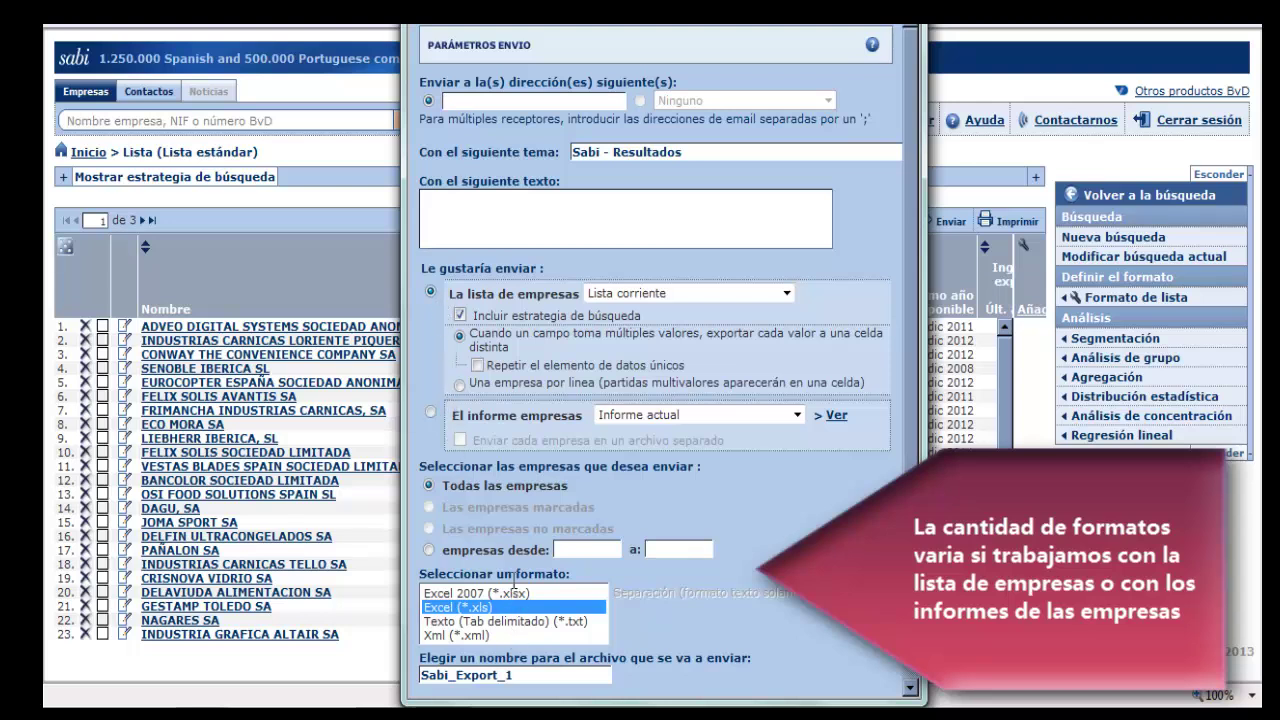
pyautogui.click(431, 412)
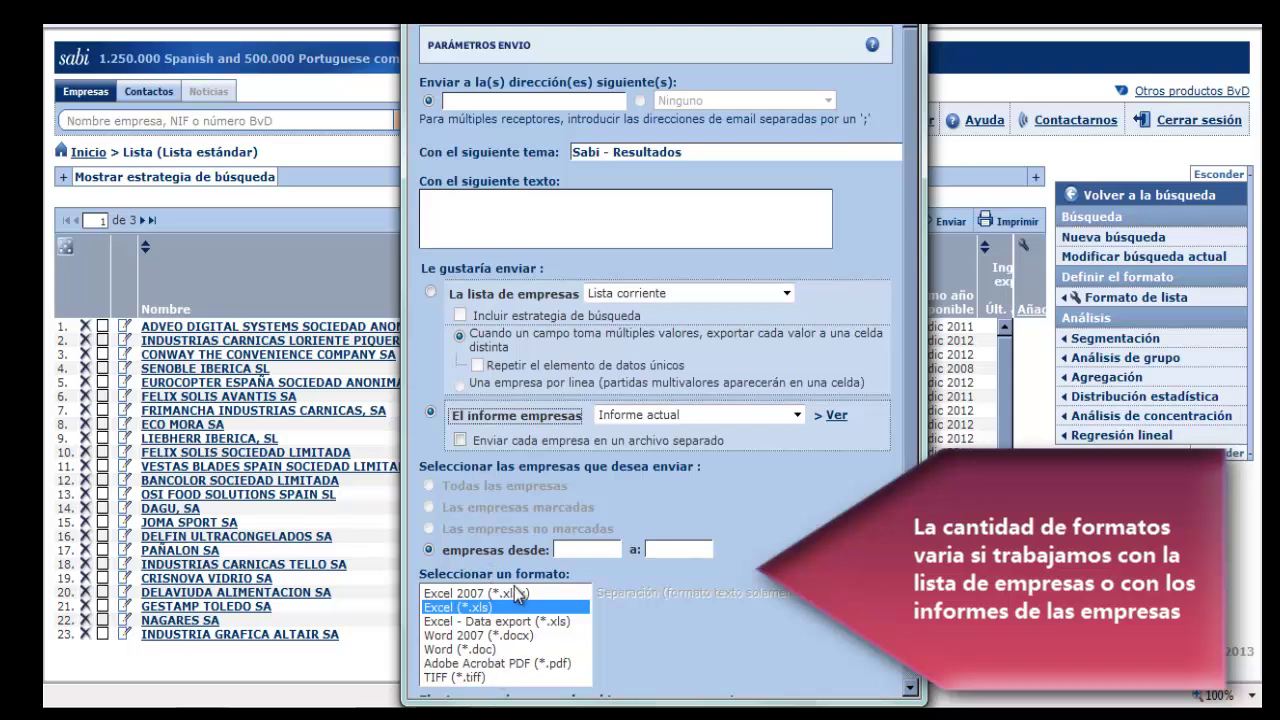
pyautogui.click(920, 35)
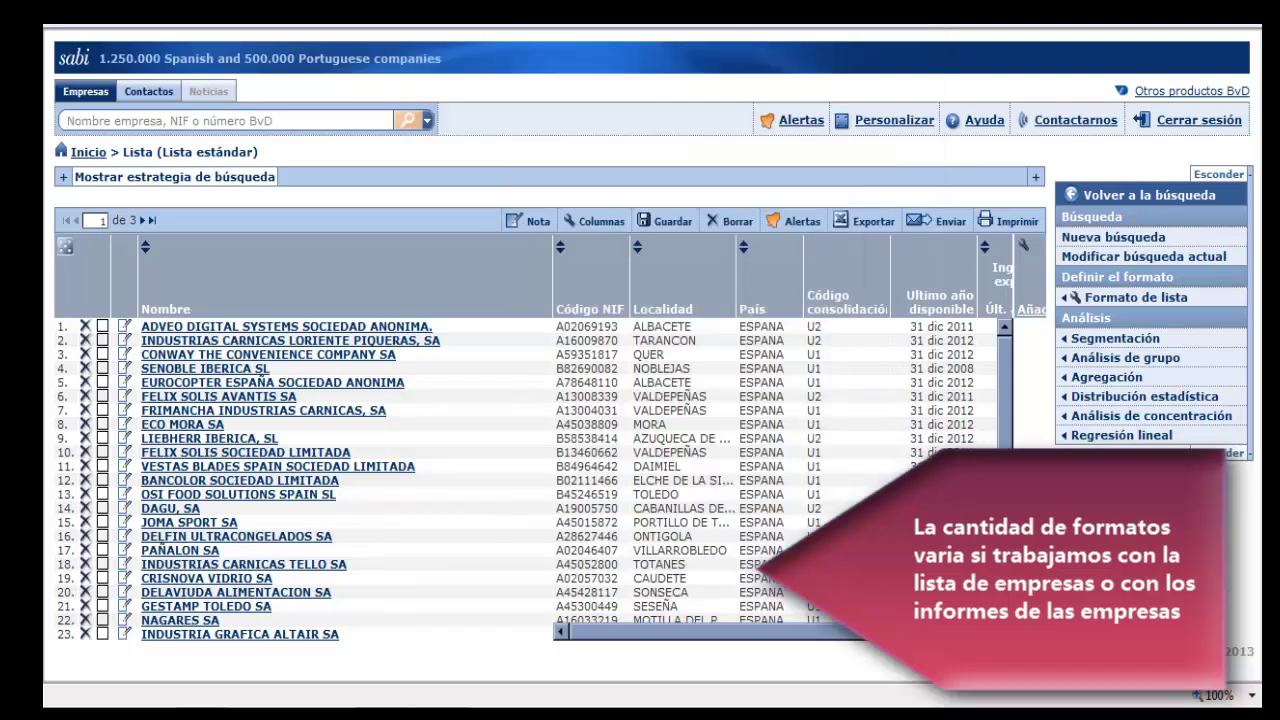
# - Review the print parameters for the company list and for the company reports, and close them without printing
pyautogui.click(1014, 224)
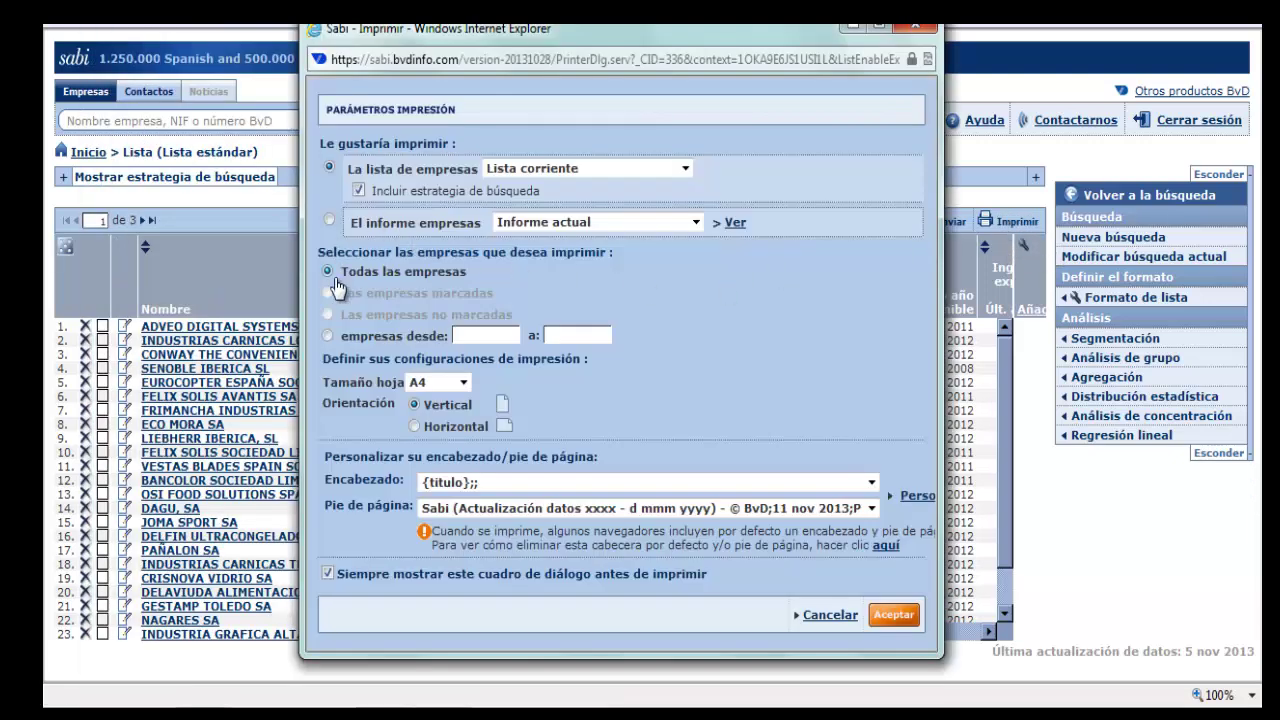
pyautogui.click(331, 220)
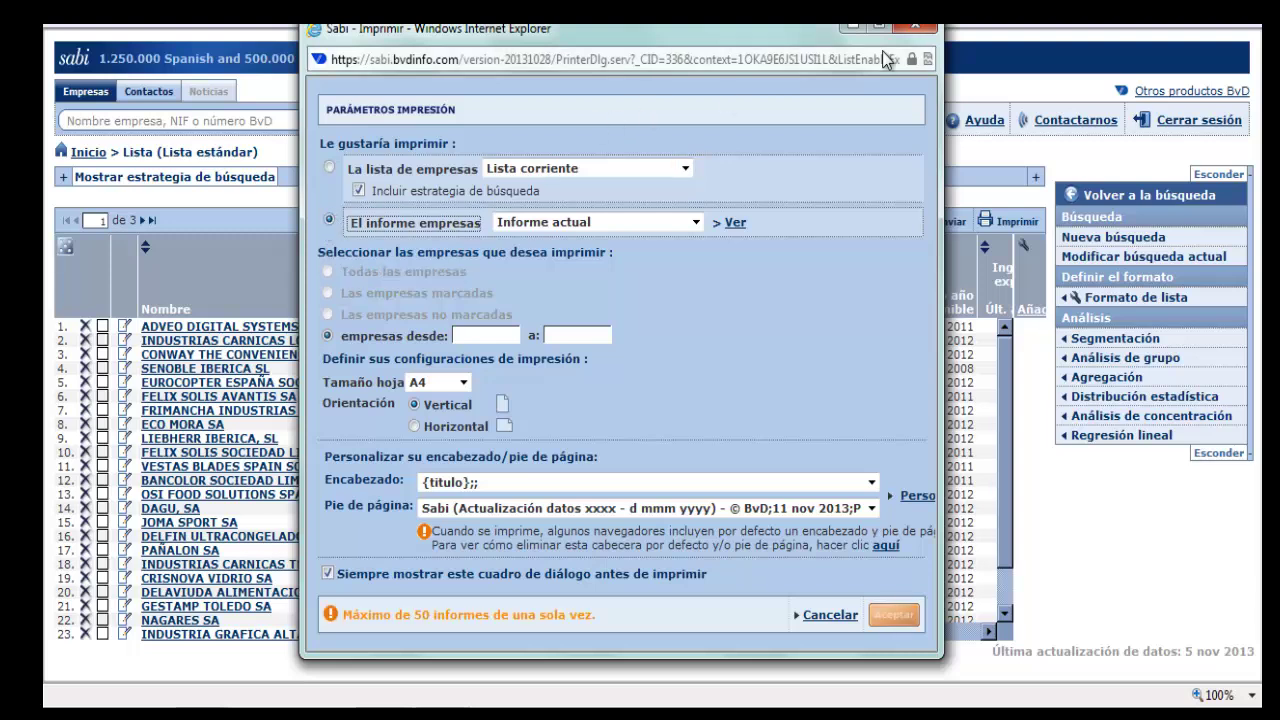
pyautogui.click(920, 33)
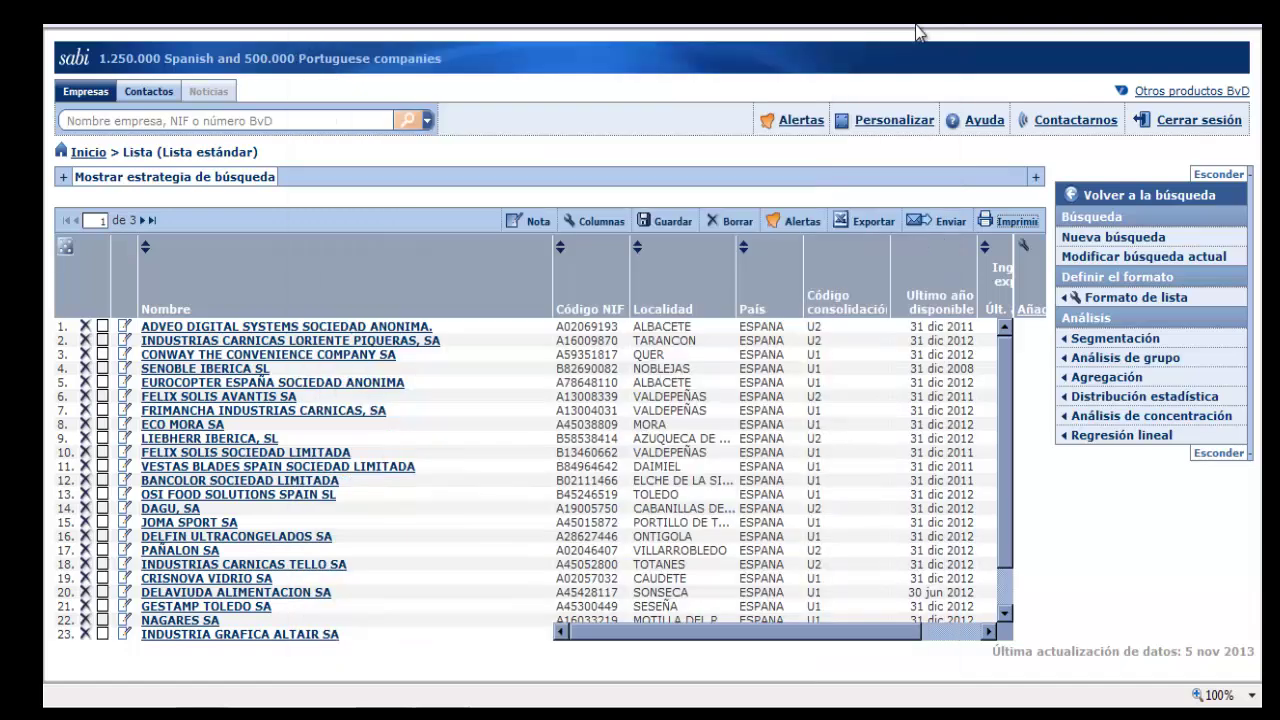